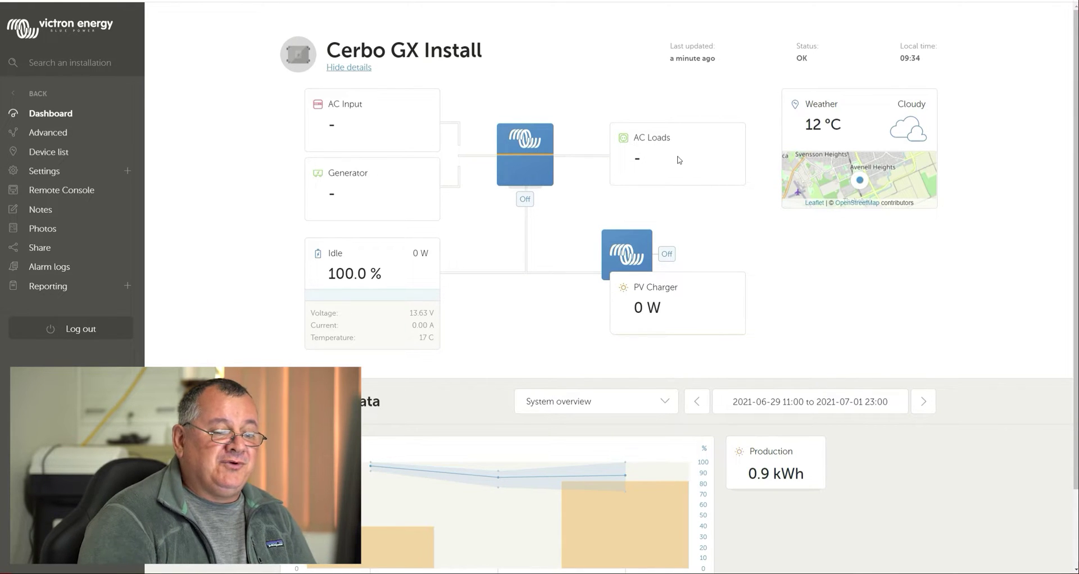
# Step: Examine the Solar historical data and the values of its daily bars, and switch the view back to System overview
pyautogui.scroll(-2, 856, 299)
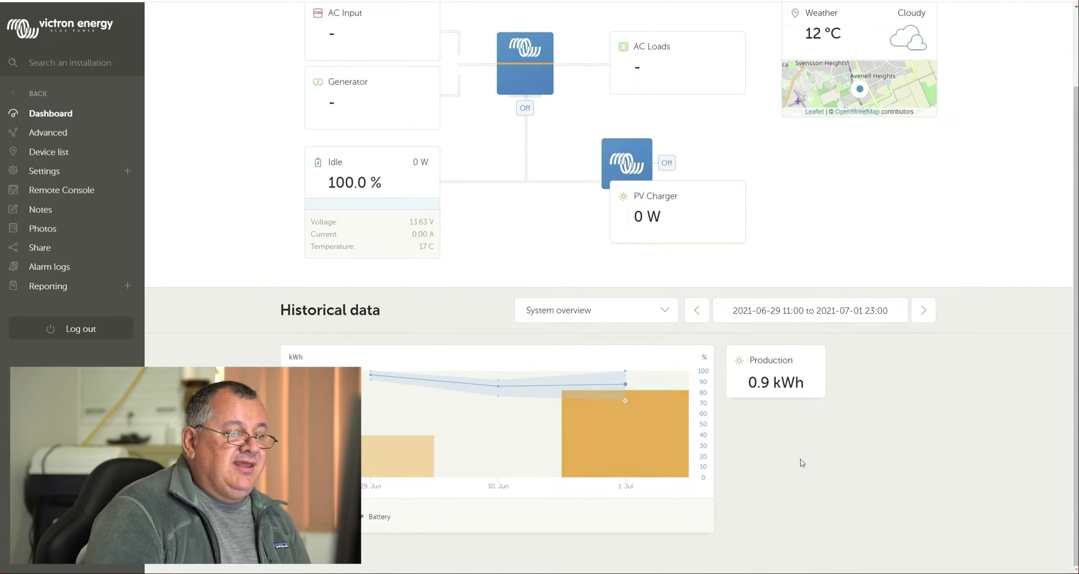
pyautogui.click(669, 315)
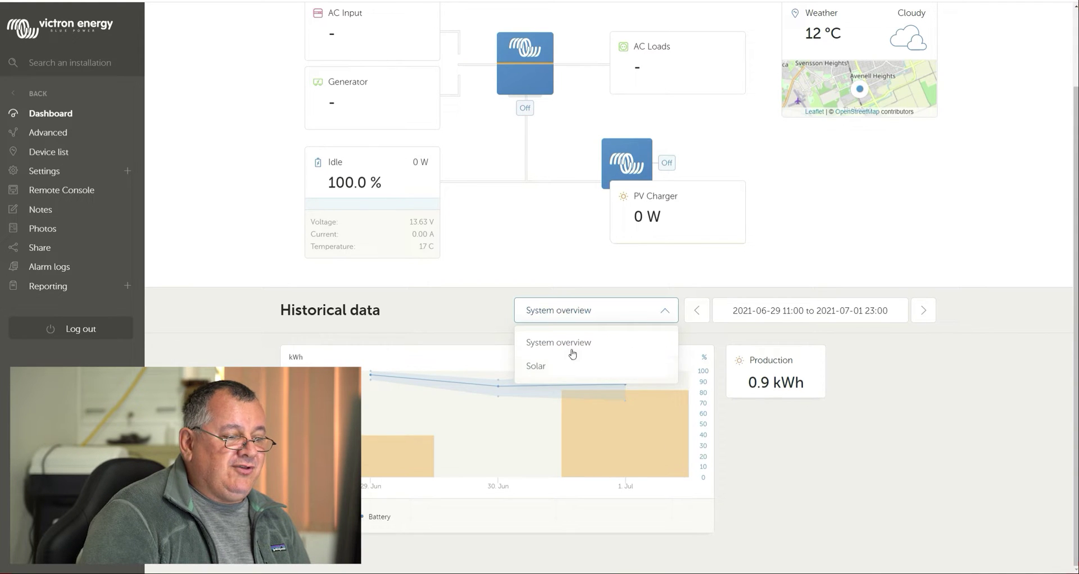
pyautogui.click(537, 368)
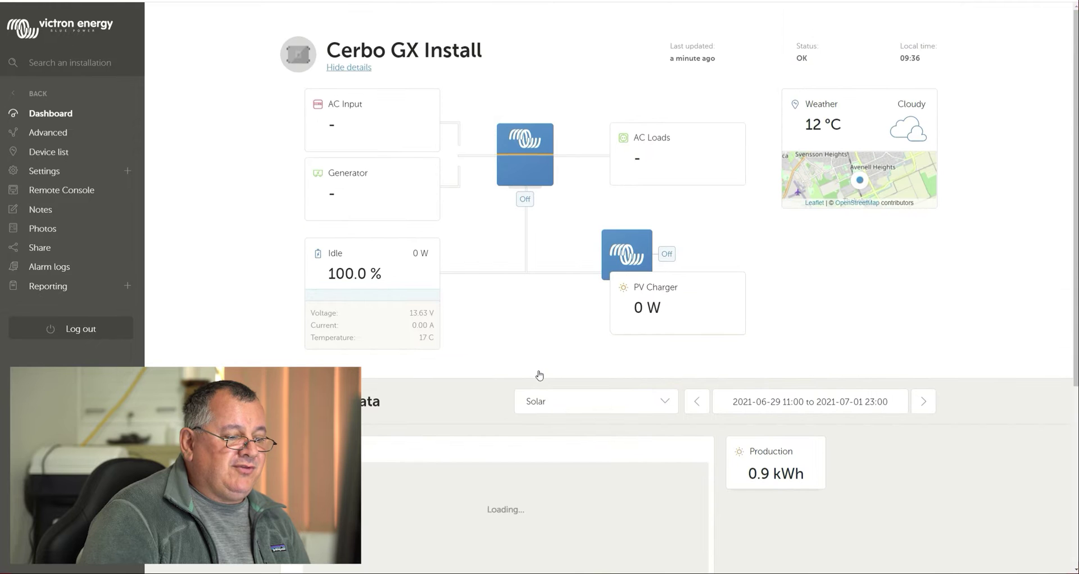
pyautogui.scroll(-2, 849, 508)
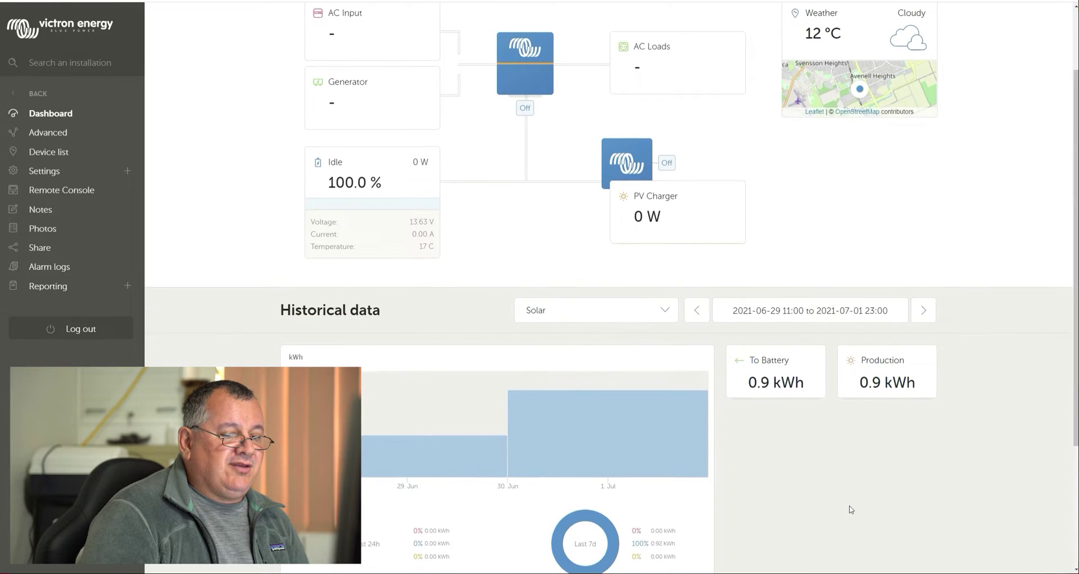
pyautogui.scroll(-2, 850, 510)
pyautogui.scroll(-2, 851, 509)
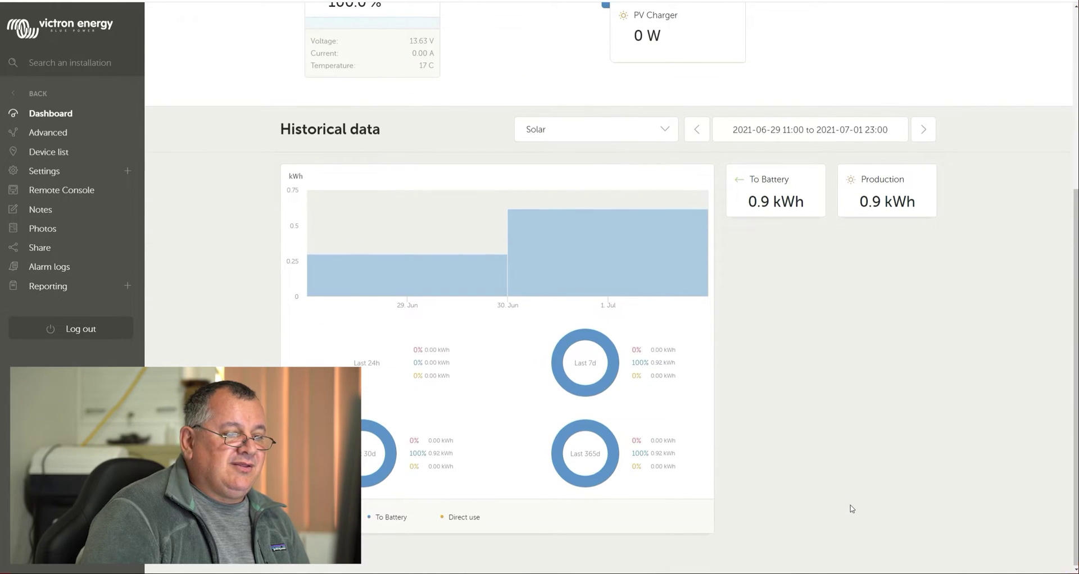
pyautogui.moveTo(578, 259)
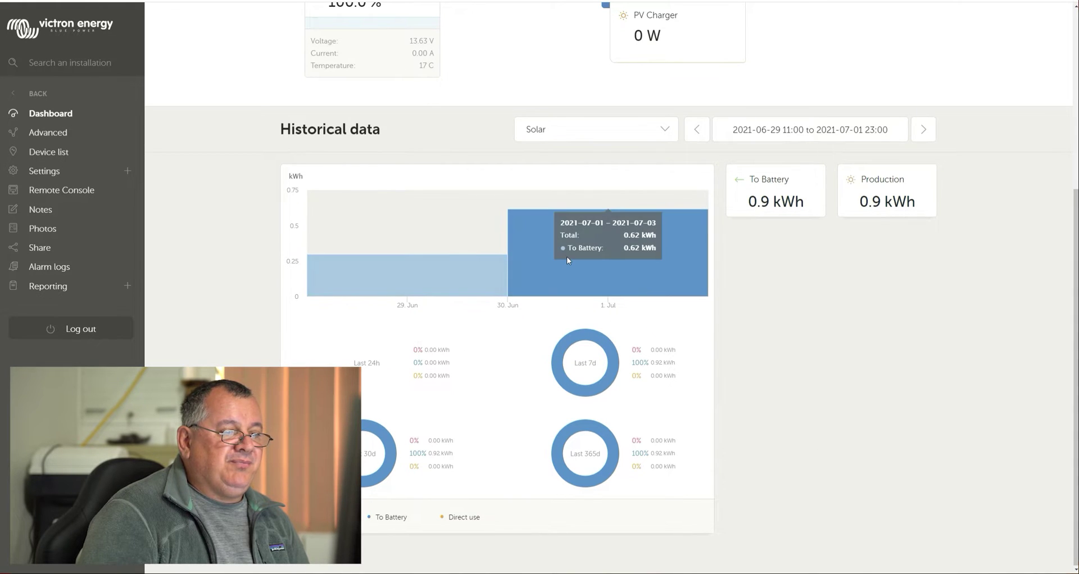
pyautogui.moveTo(456, 263)
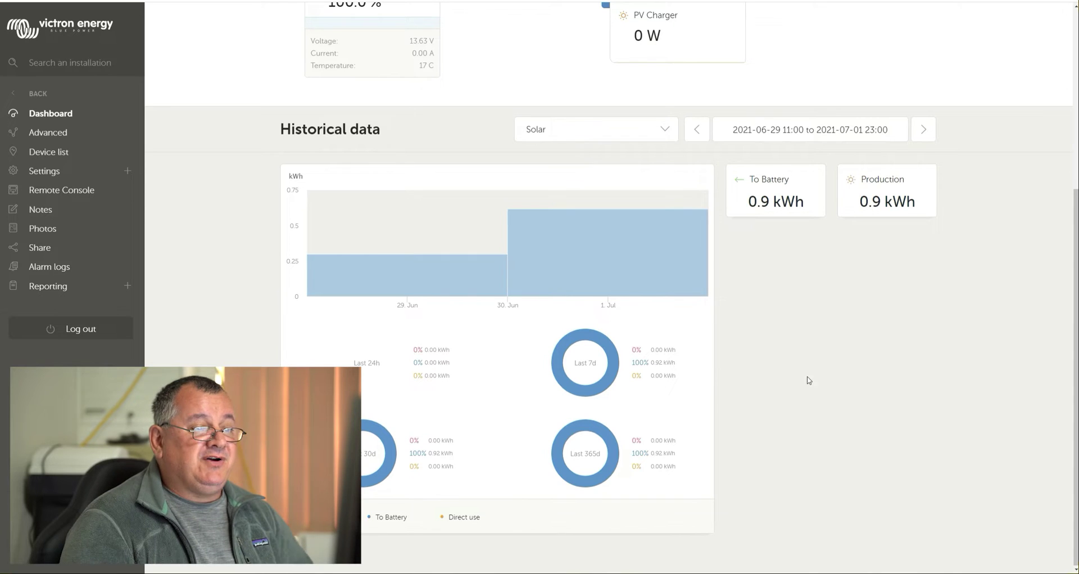
pyautogui.click(670, 137)
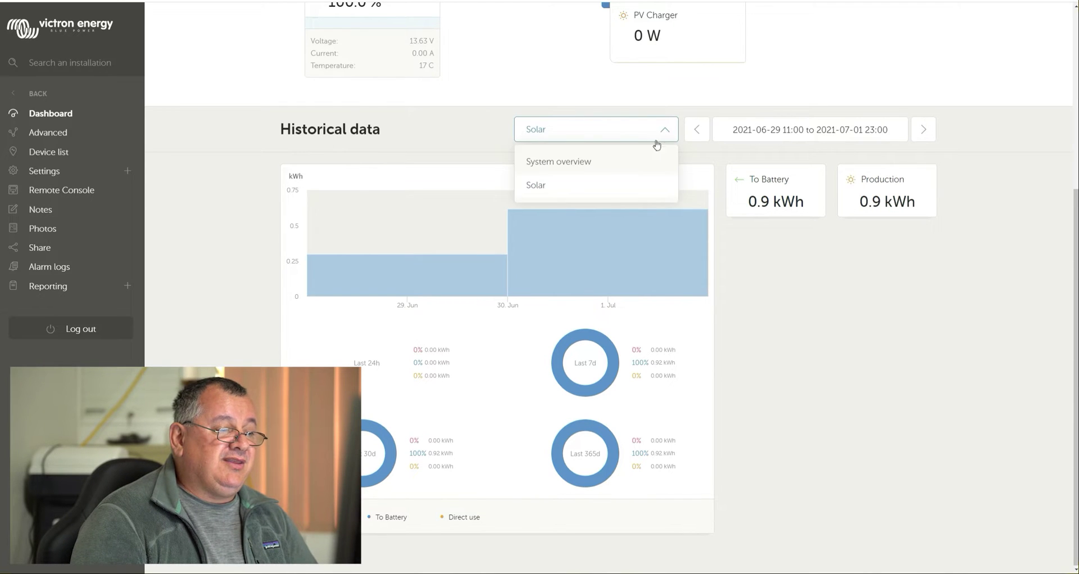
pyautogui.click(598, 170)
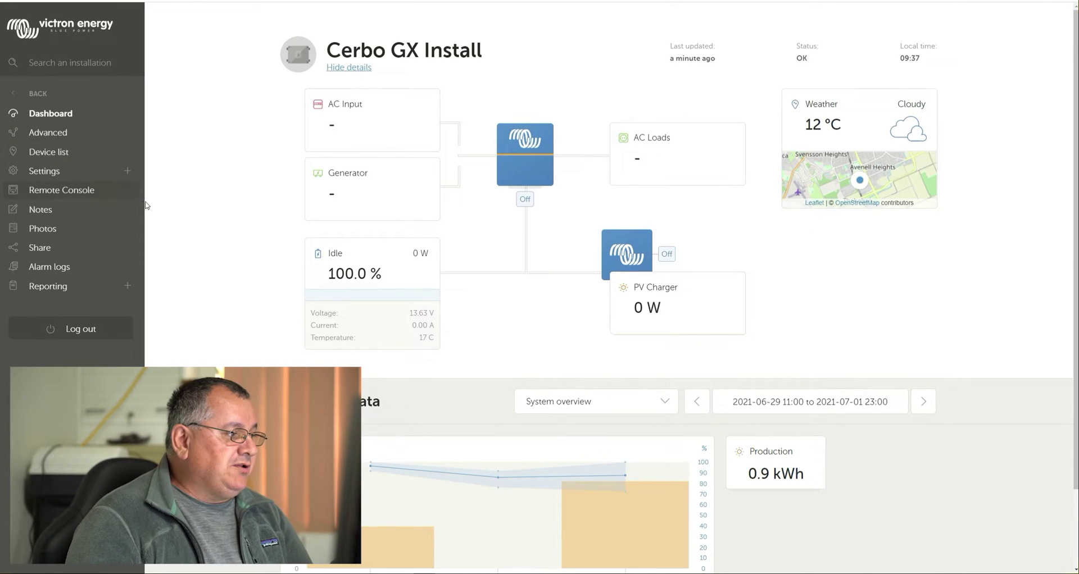
# Step: Open the installation's Advanced page and review its battery, solar charger and GPS widgets
pyautogui.click(56, 134)
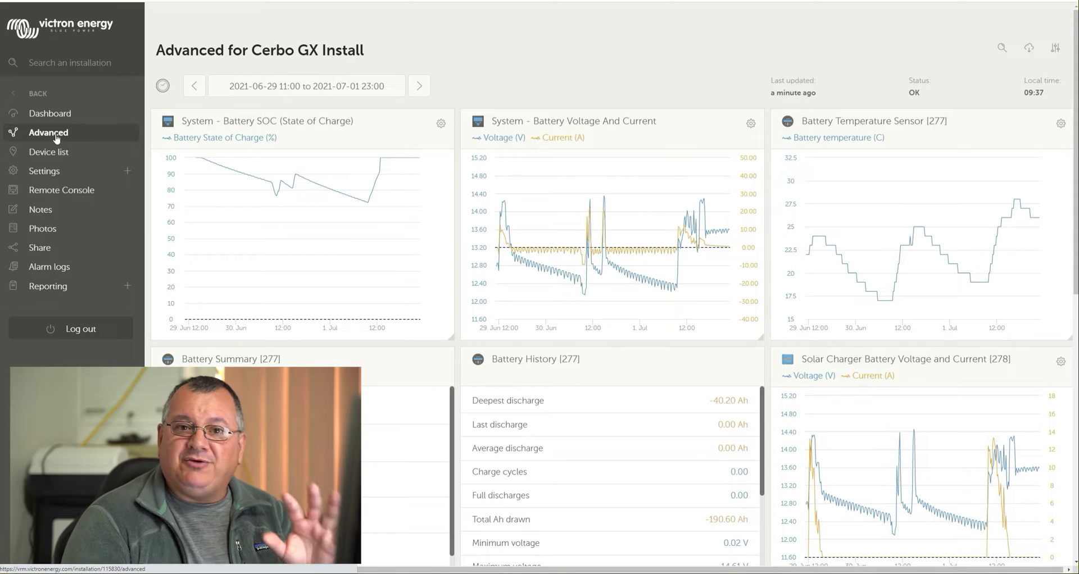
pyautogui.scroll(-3, 363, 273)
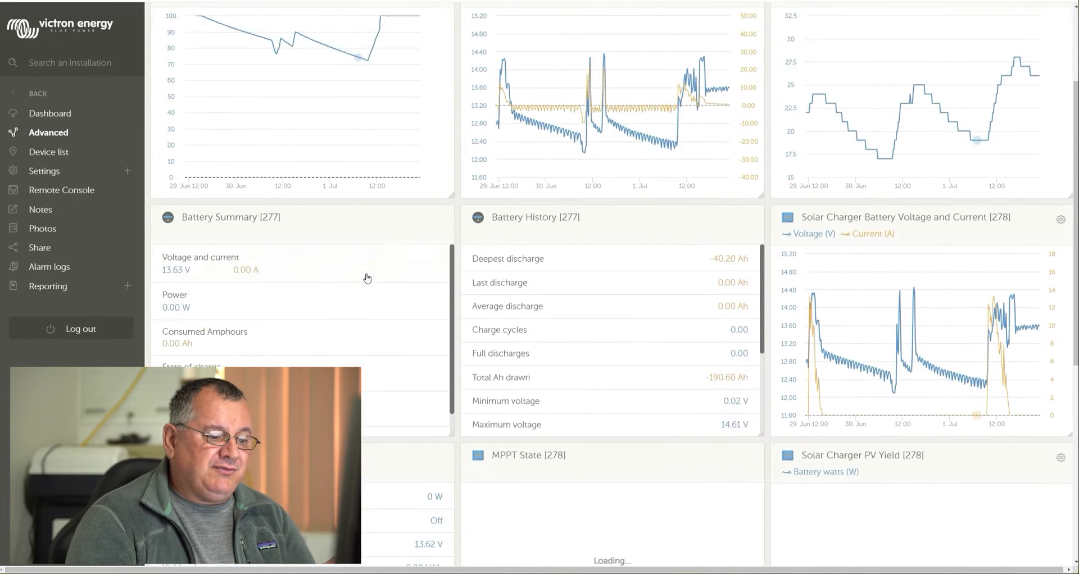
pyautogui.scroll(-7, 366, 278)
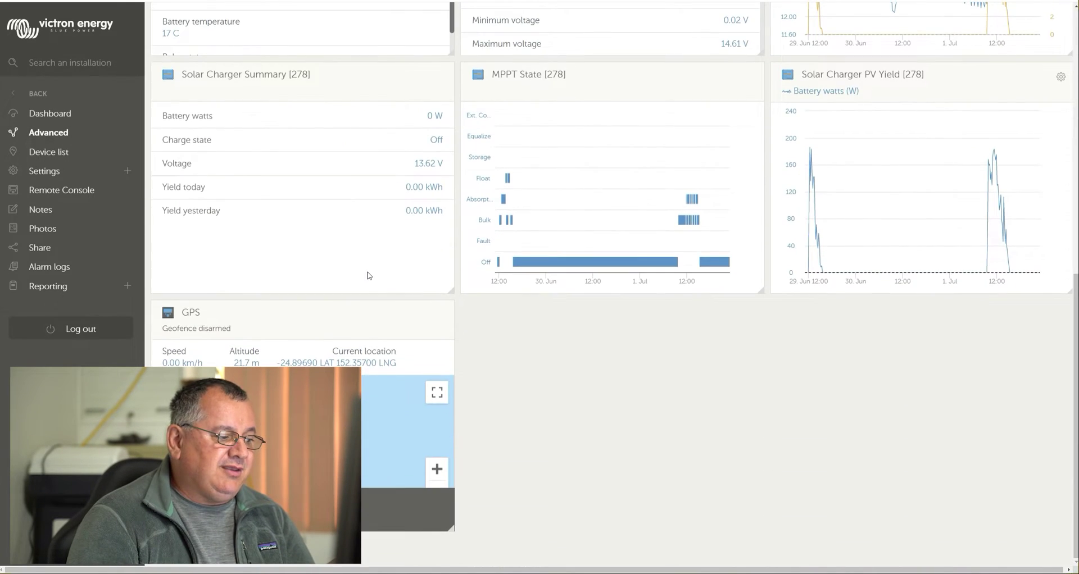
pyautogui.scroll(3, 368, 275)
pyautogui.scroll(3, 369, 275)
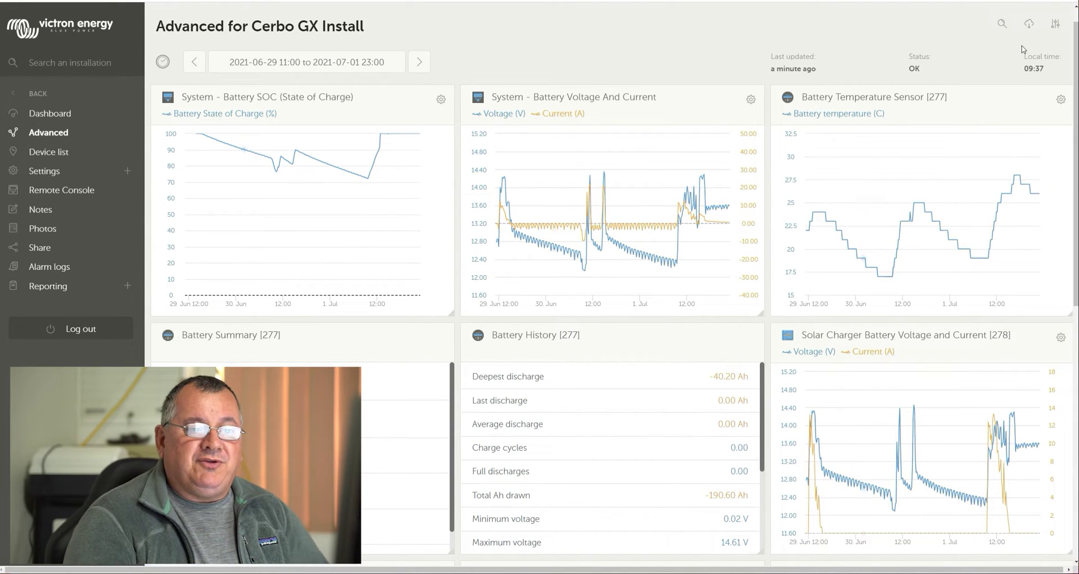
# Step: Open the widget selection and view which widgets are offered for the Gateway
pyautogui.click(1055, 28)
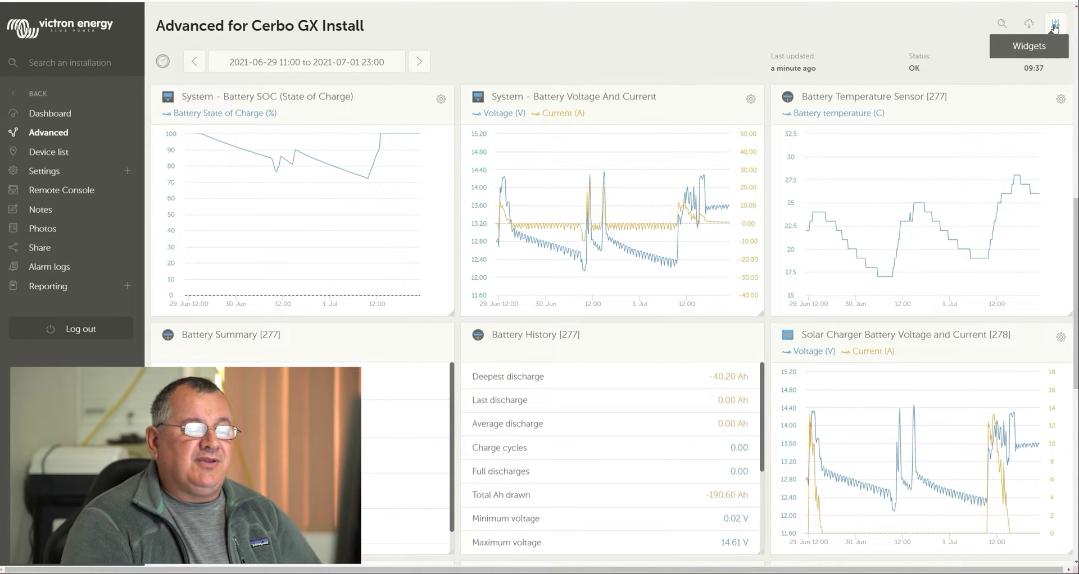
pyautogui.scroll(7, 1013, 113)
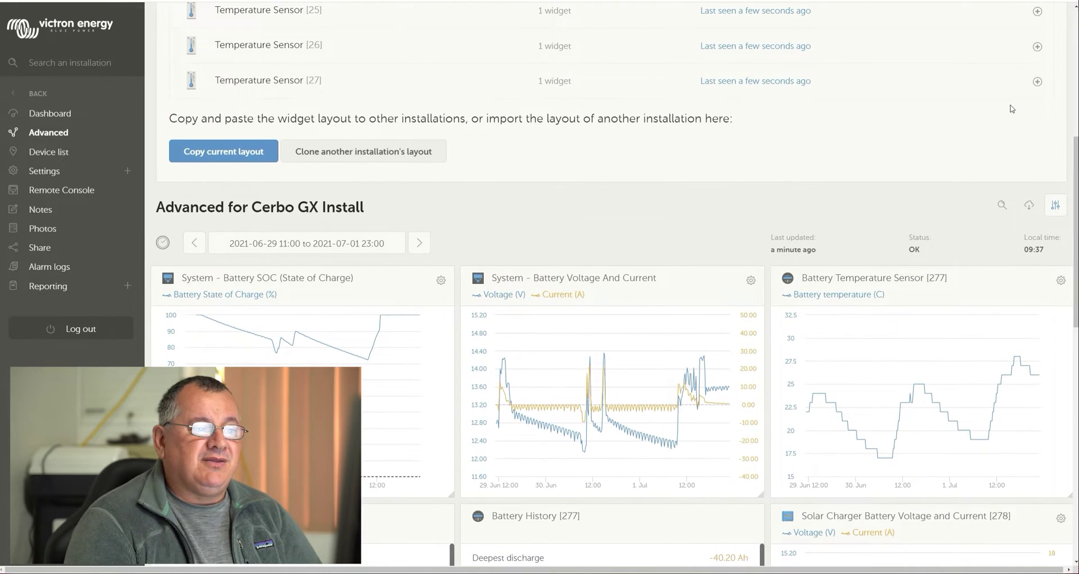
pyautogui.scroll(3, 1012, 112)
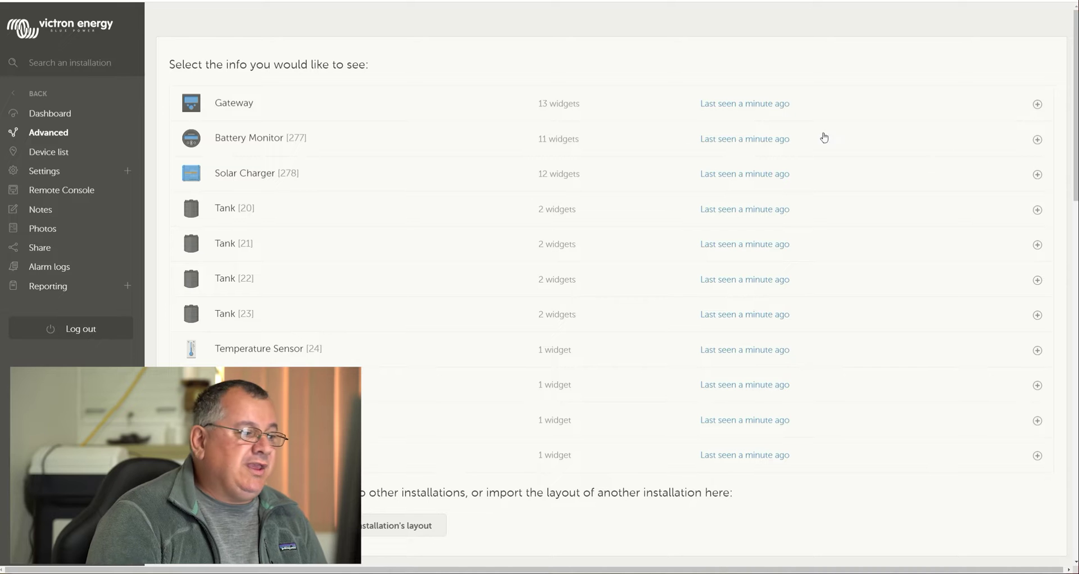
pyautogui.click(1037, 105)
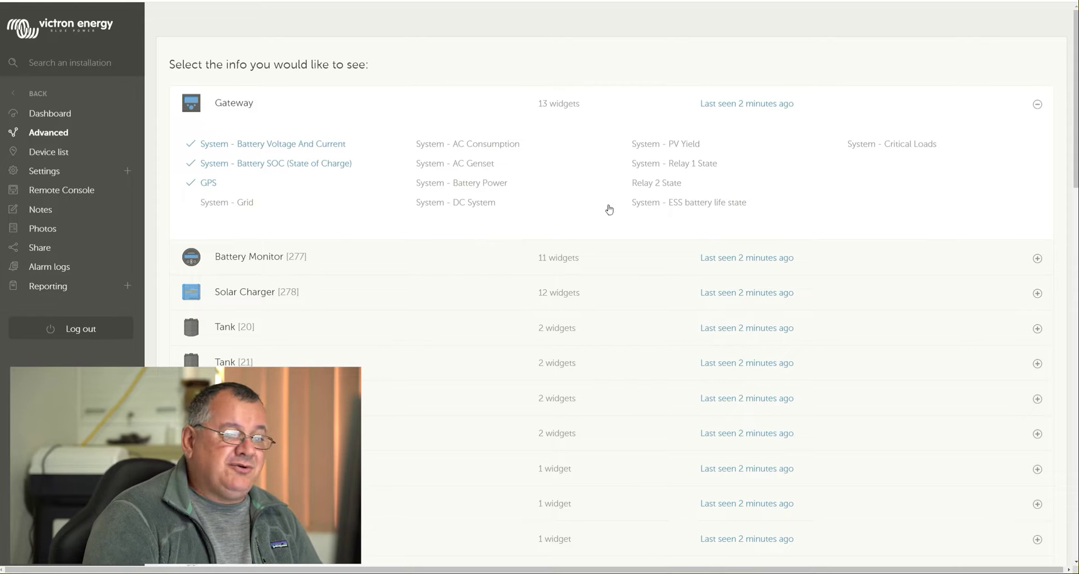
pyautogui.click(1038, 105)
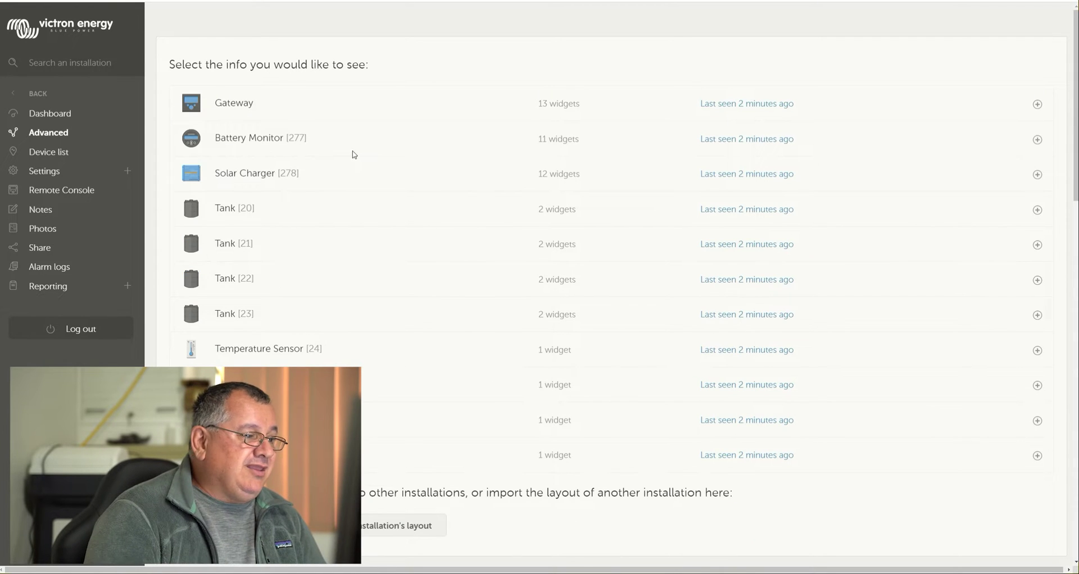
# Step: Review the widgets offered for the Battery Monitor and the Solar Charger, collapsing each list again
pyautogui.click(1038, 140)
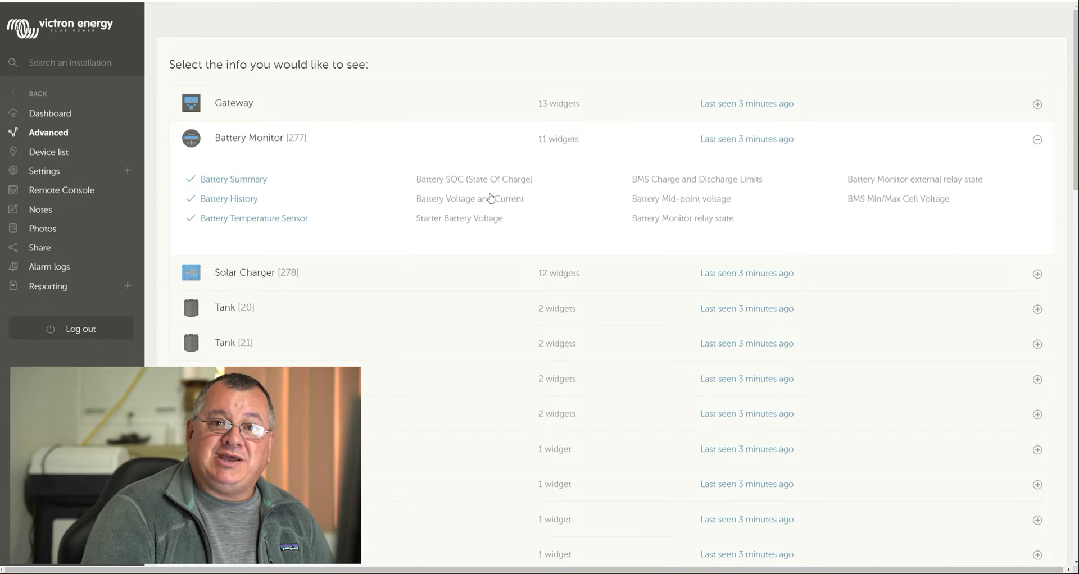
pyautogui.click(1037, 106)
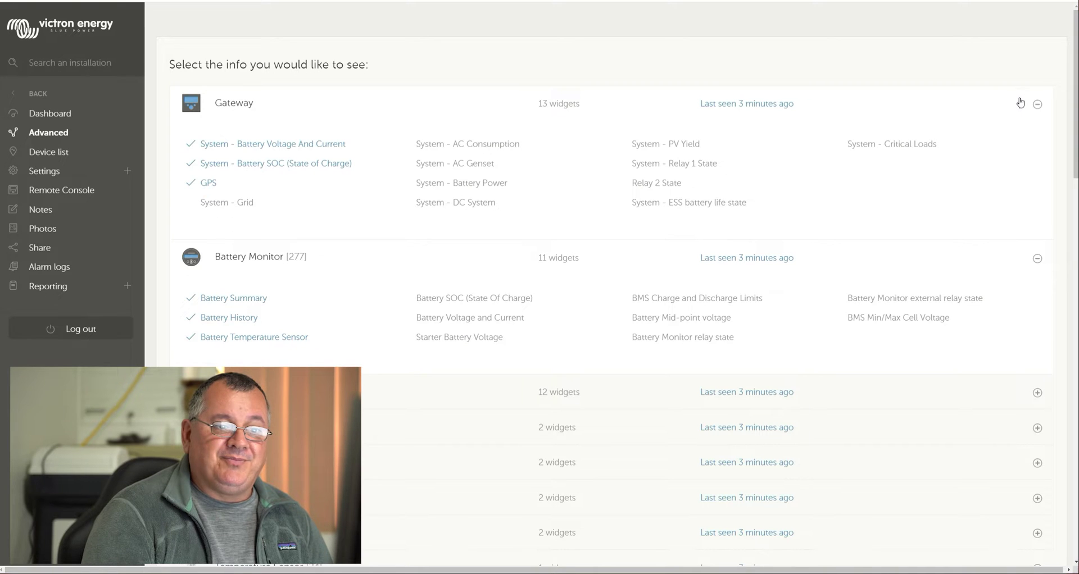
pyautogui.click(1037, 104)
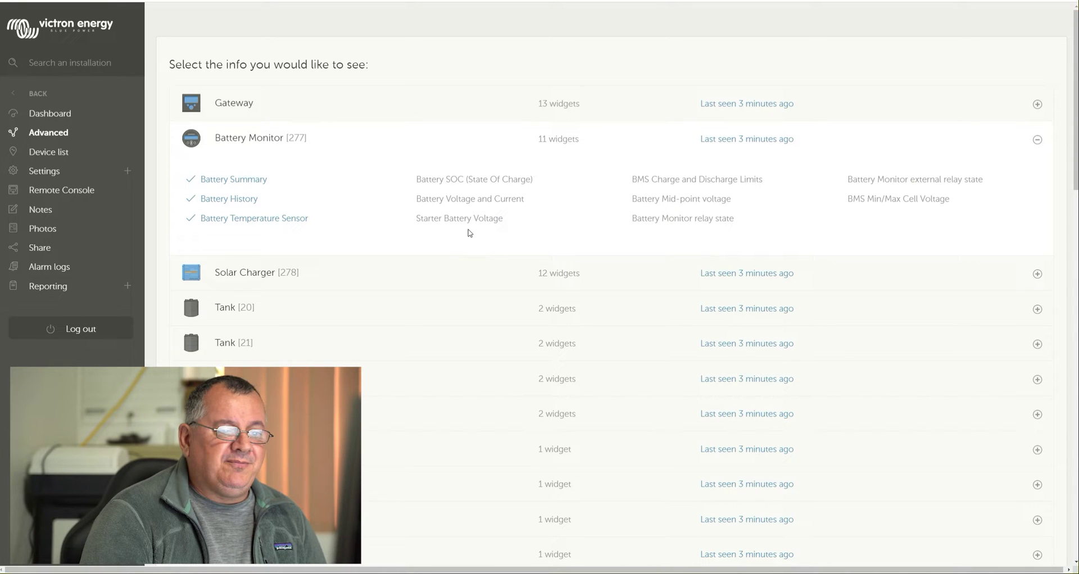
pyautogui.click(1038, 139)
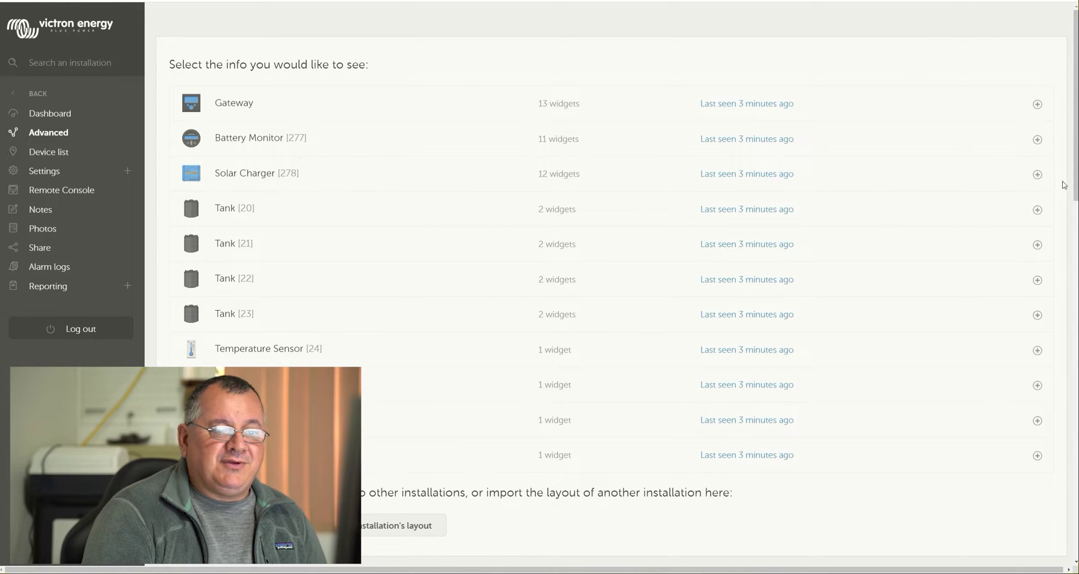
pyautogui.click(1037, 175)
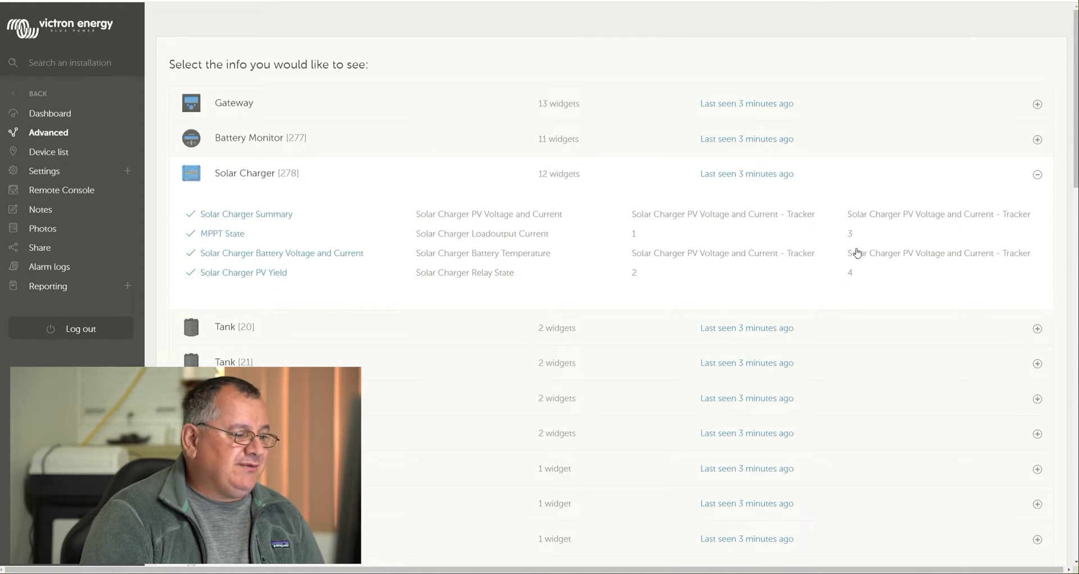
pyautogui.click(1037, 174)
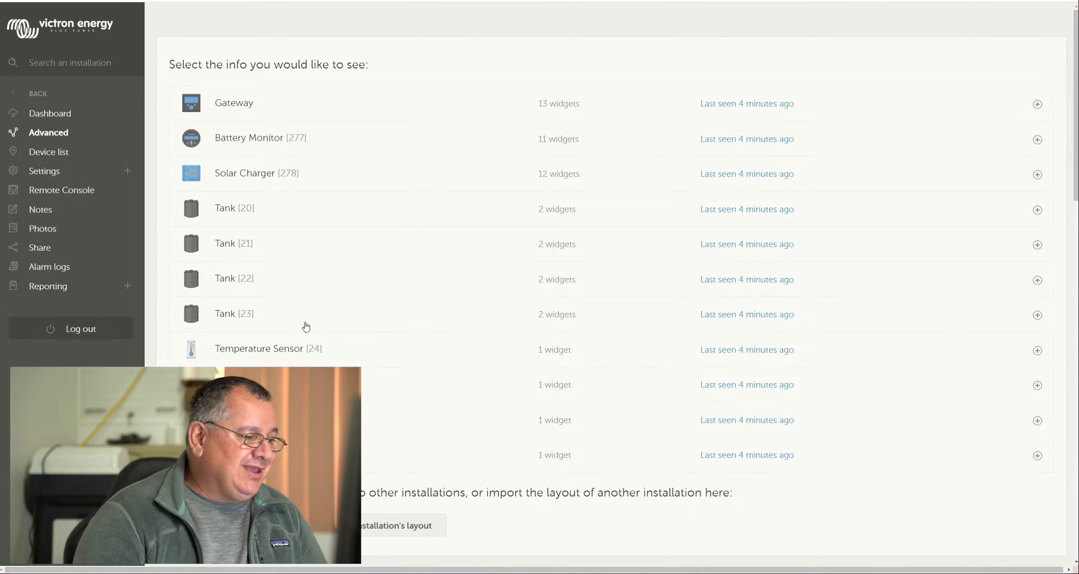
# Step: Close the widget selection and widen the System - Battery Voltage And Current widget to two columns
pyautogui.scroll(-1, 611, 281)
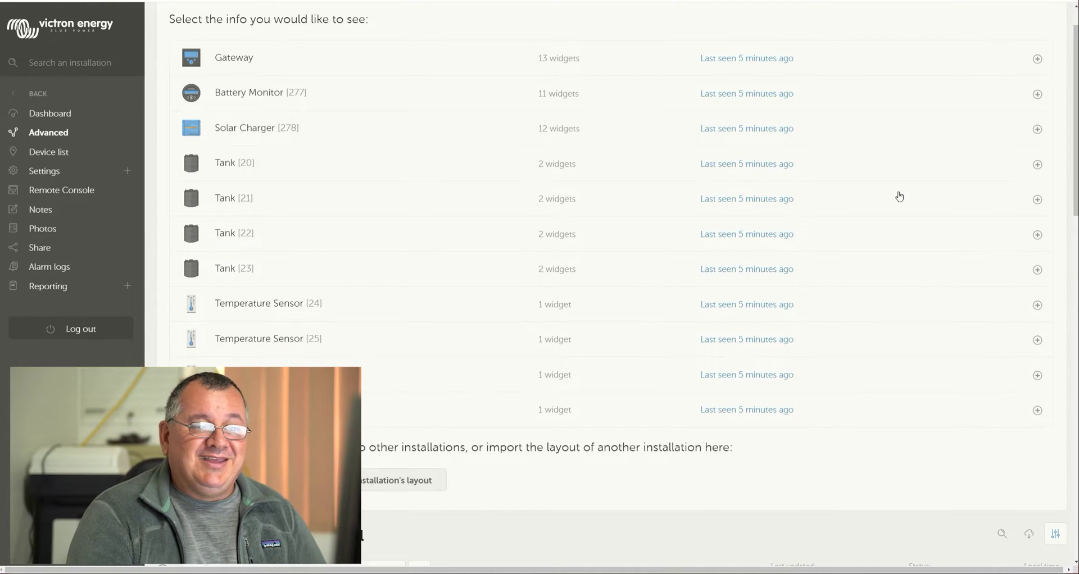
pyautogui.scroll(1, 898, 197)
pyautogui.scroll(-3, 958, 450)
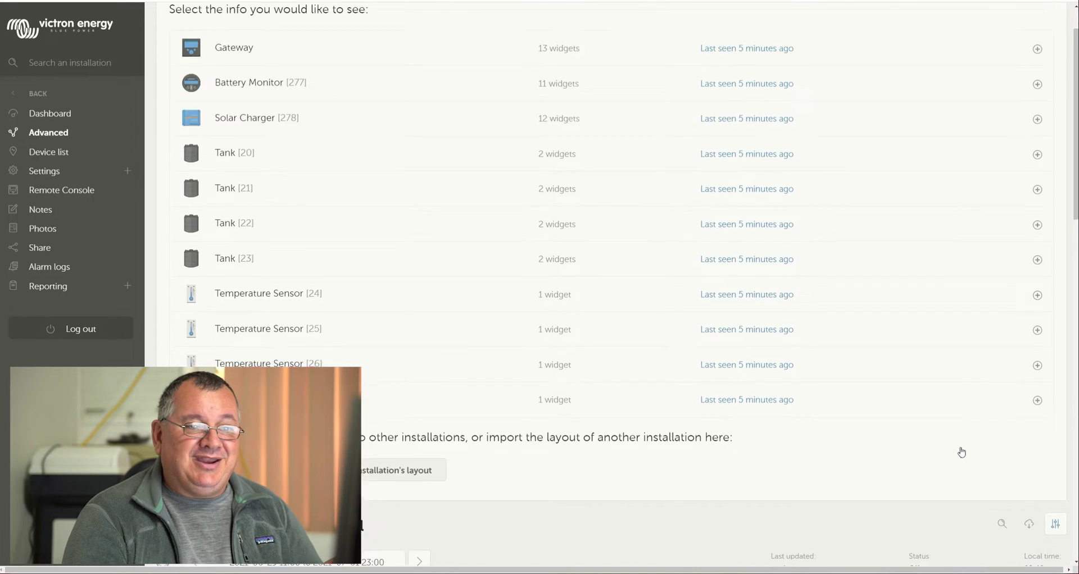
pyautogui.click(1054, 398)
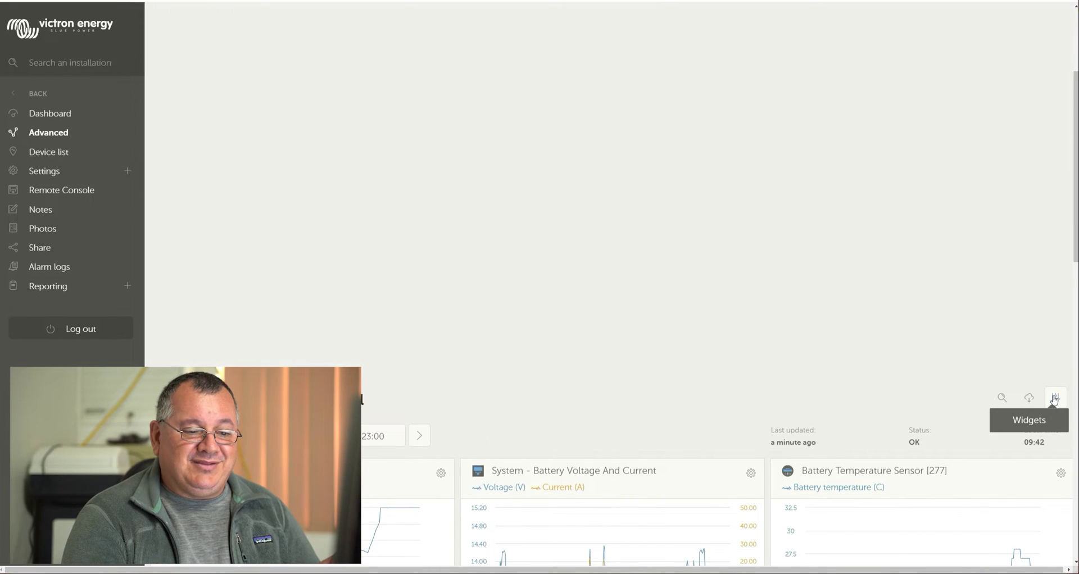
pyautogui.scroll(2, 845, 390)
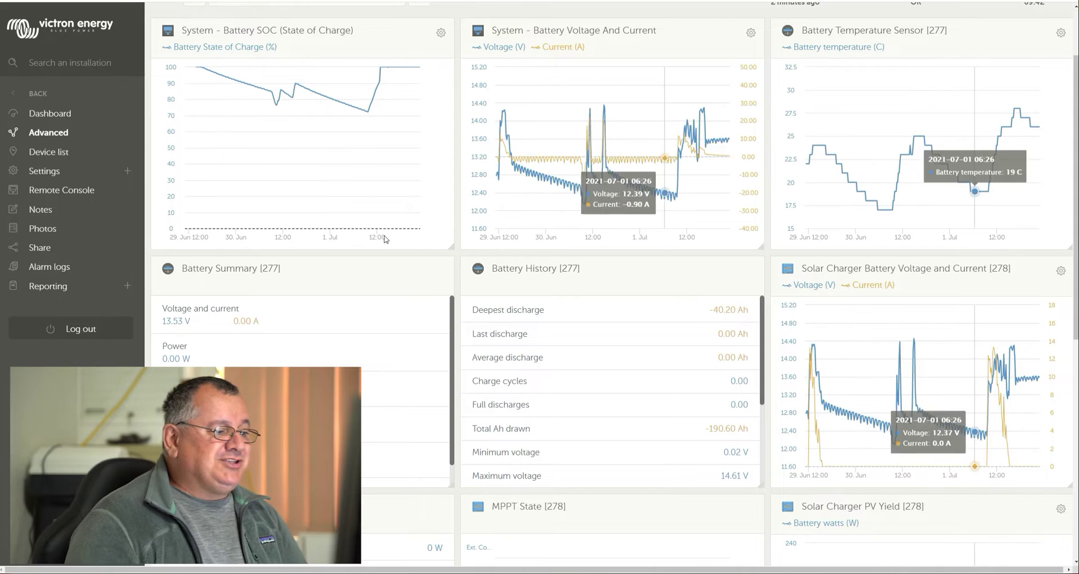
pyautogui.moveTo(452, 246); pyautogui.dragTo(752, 288)
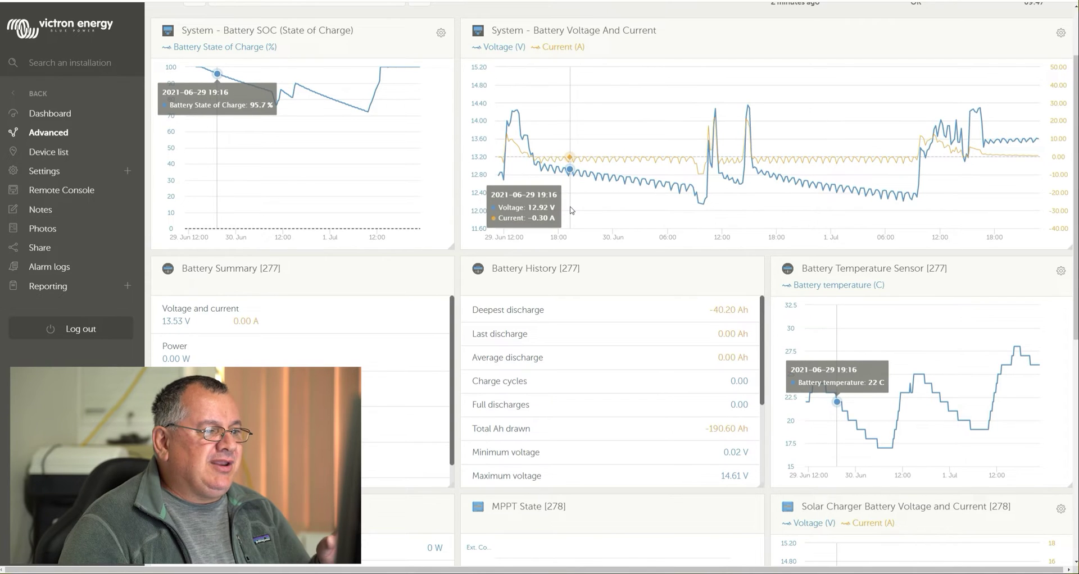
# Step: Move the Solar Charger Battery Voltage and Current widget to the first column and enlarge it to span all three columns
pyautogui.scroll(-6, 572, 211)
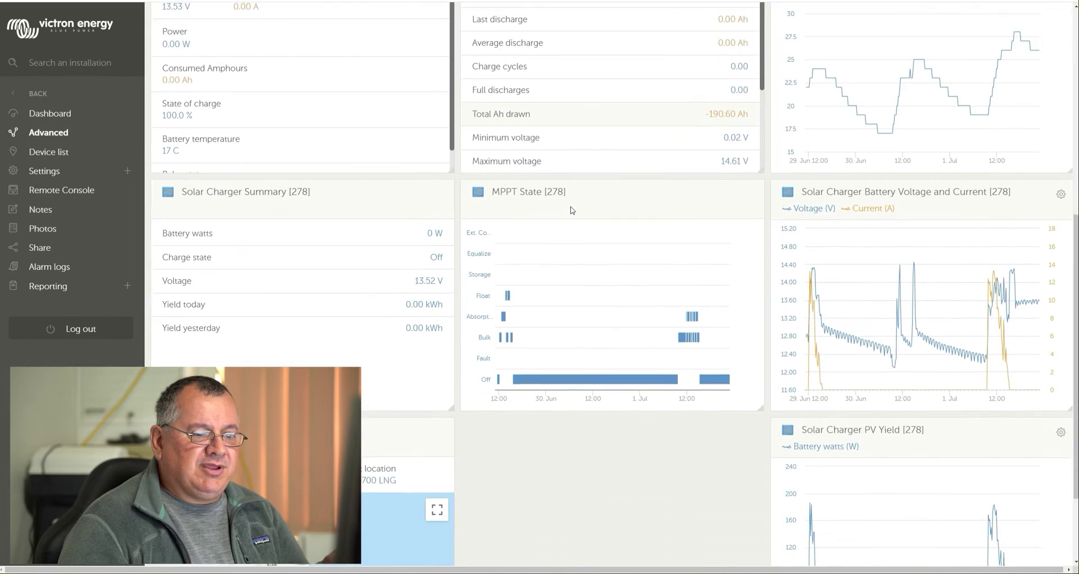
pyautogui.scroll(-1, 571, 210)
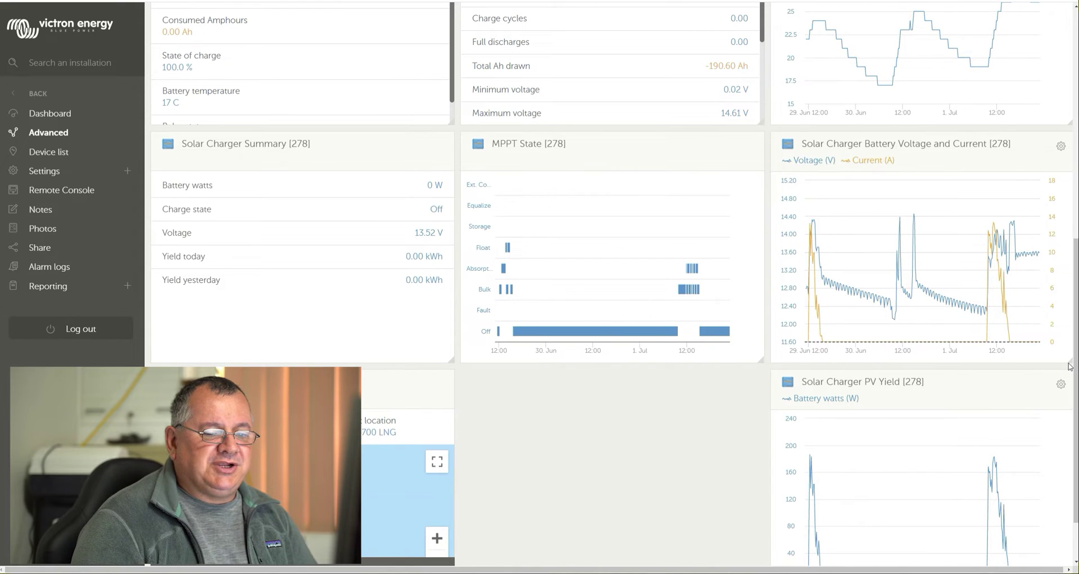
pyautogui.moveTo(934, 160); pyautogui.dragTo(316, 150)
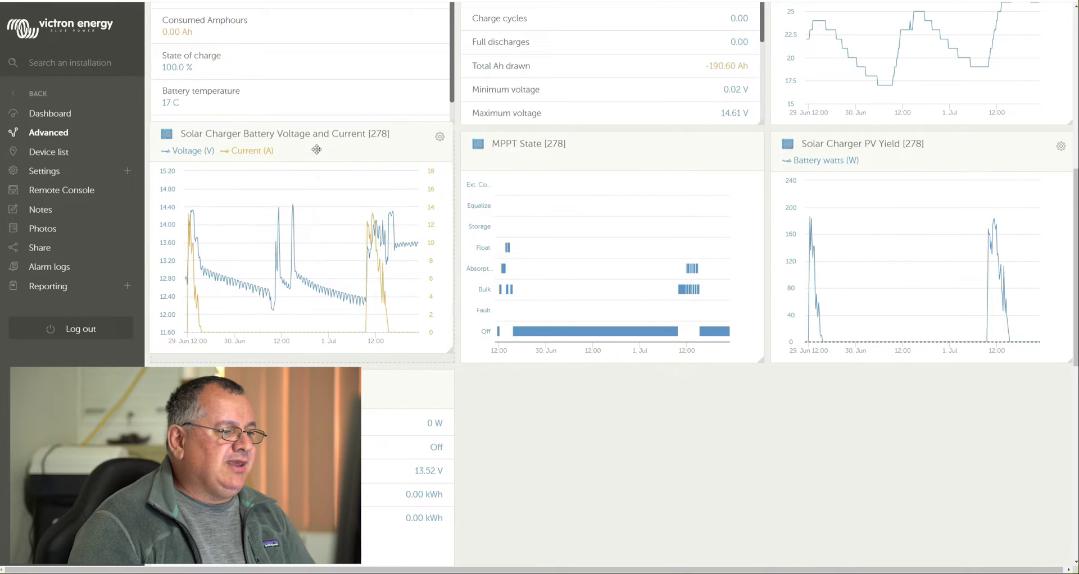
pyautogui.moveTo(449, 351); pyautogui.dragTo(1034, 385)
pyautogui.scroll(-2, 869, 399)
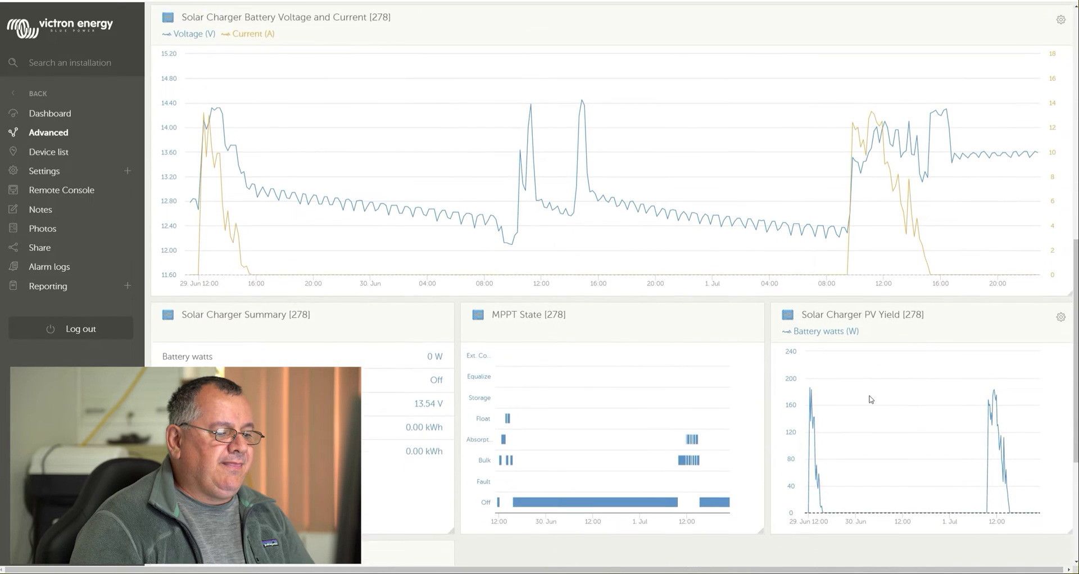
# Step: Shrink the System - Battery Voltage And Current widget to a single column
pyautogui.scroll(3, 870, 398)
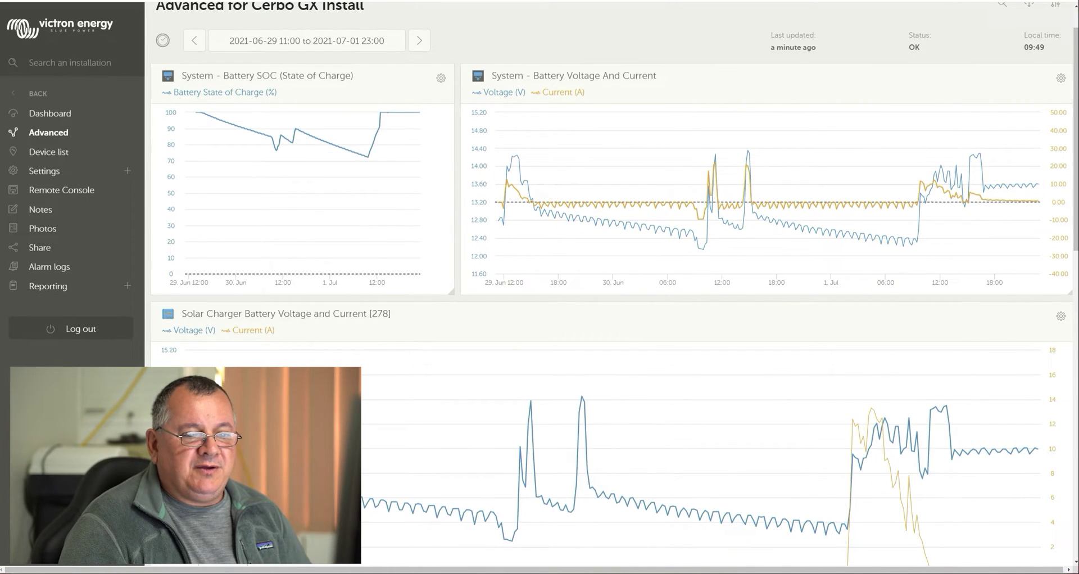
pyautogui.moveTo(1067, 294); pyautogui.dragTo(709, 297)
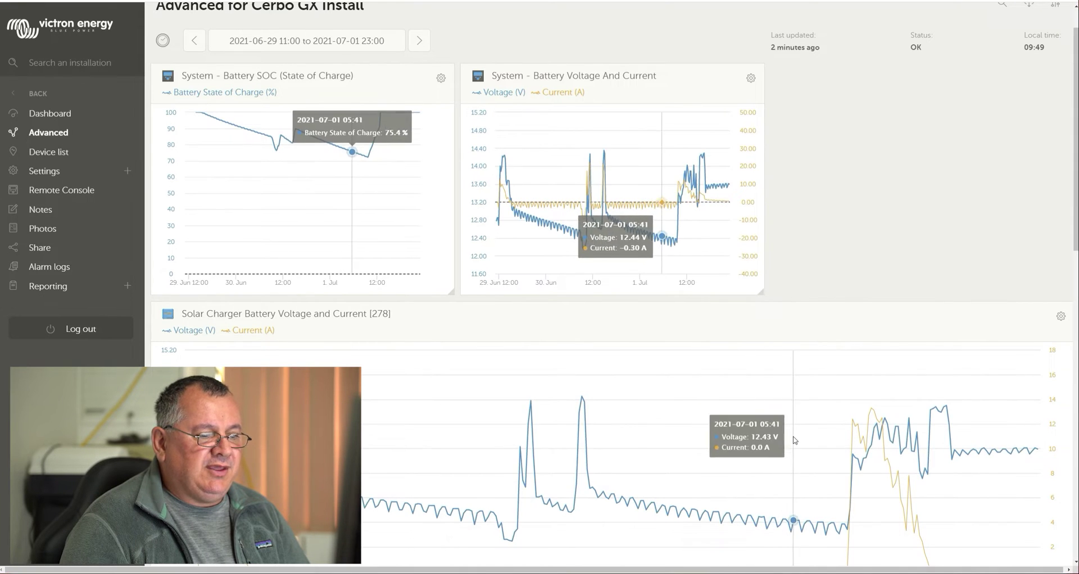
# Step: Move the Battery Temperature Sensor widget into the empty third column of the first row, beside System - Battery Voltage And Current
pyautogui.scroll(-5, 794, 440)
pyautogui.moveTo(936, 297); pyautogui.dragTo(915, 159)
pyautogui.scroll(-3, 752, 482)
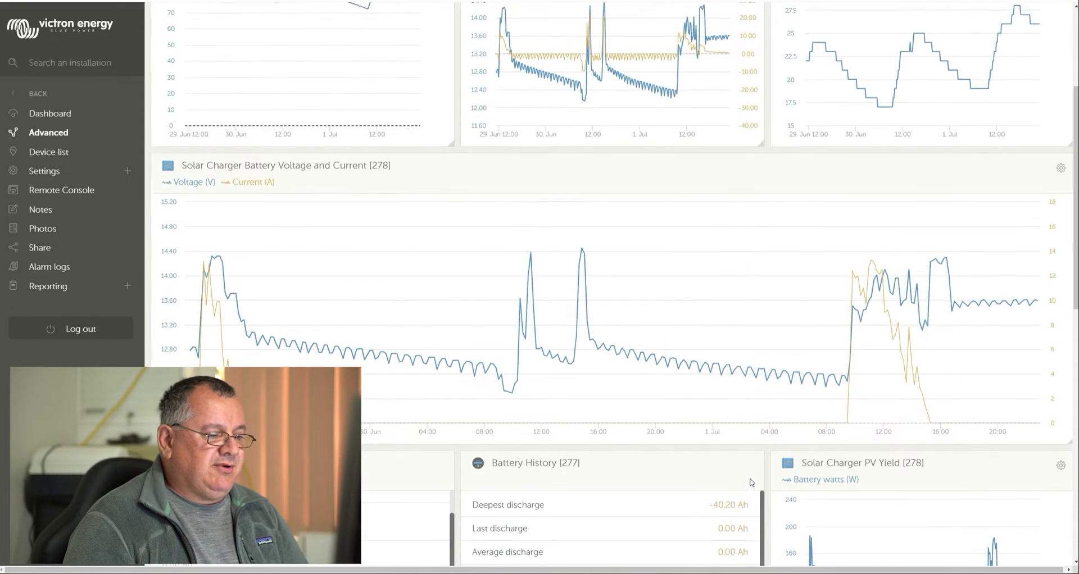
# Step: Widen the Solar Charger PV Yield widget to two columns and review the summary, history and GPS widgets around it
pyautogui.scroll(3, 752, 483)
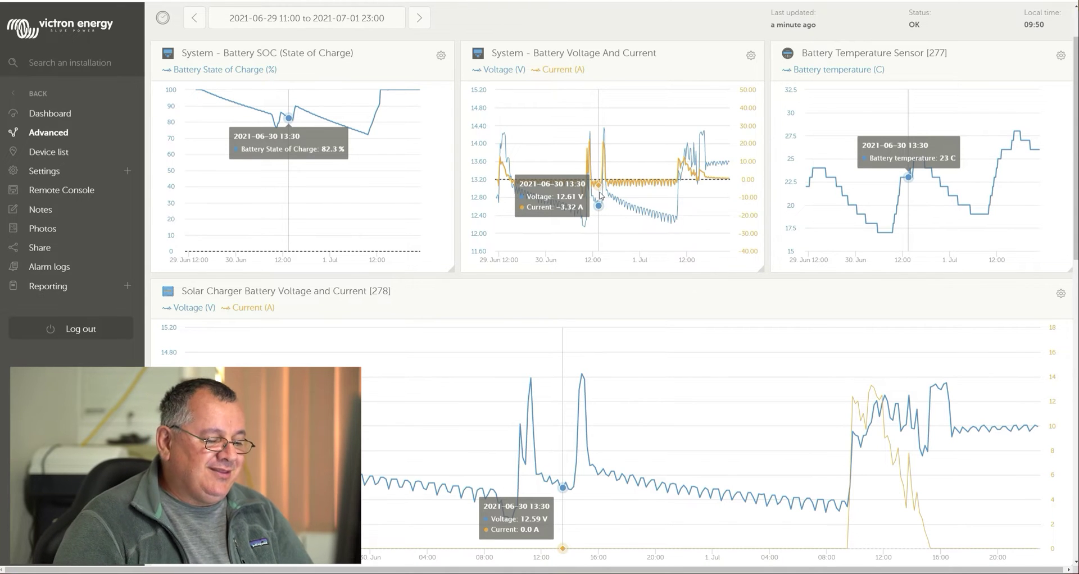
pyautogui.scroll(-5, 600, 195)
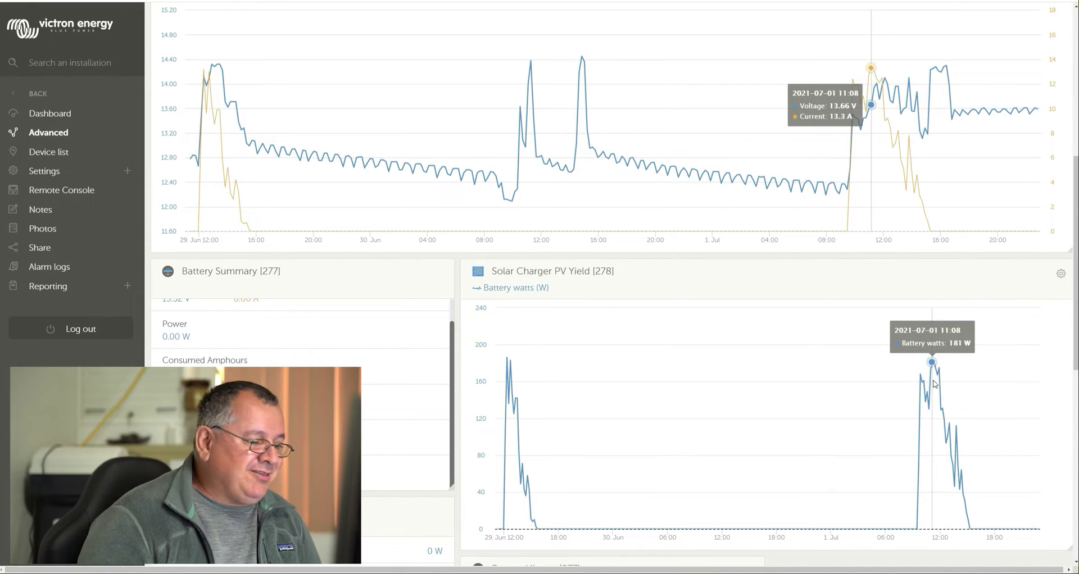
pyautogui.scroll(-8, 824, 374)
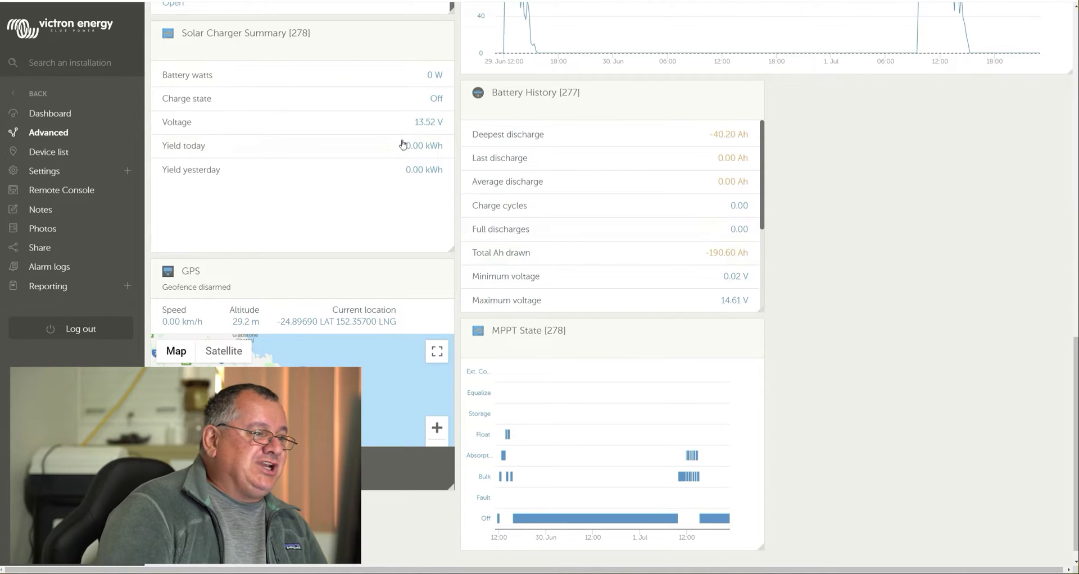
pyautogui.scroll(5, 303, 187)
pyautogui.scroll(-1, 302, 187)
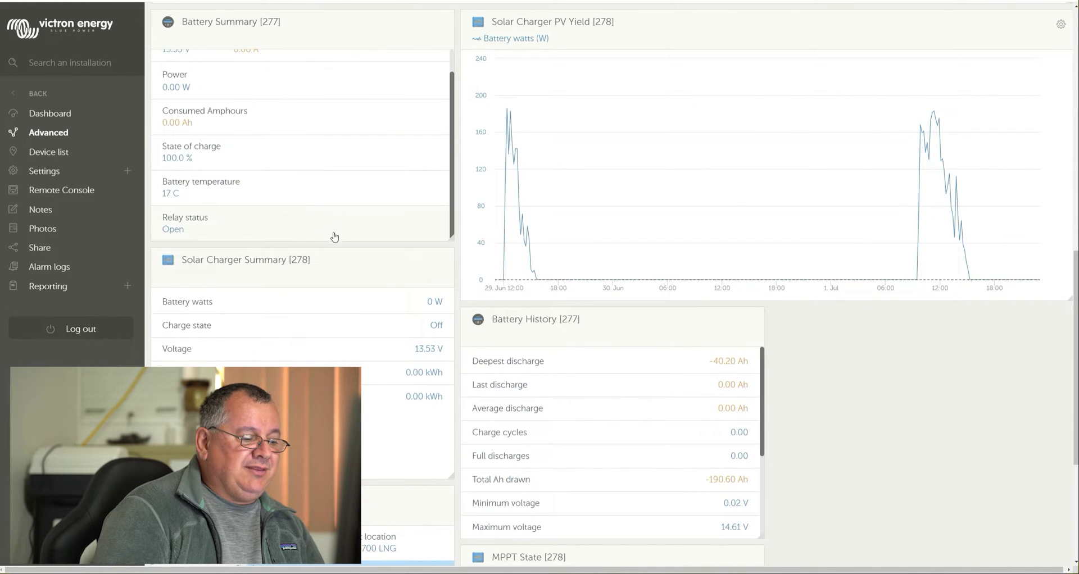
# Step: Move the MPPT State widget into the third column, beside Battery History and below Solar Charger PV Yield
pyautogui.scroll(1, 385, 281)
pyautogui.scroll(-5, 842, 469)
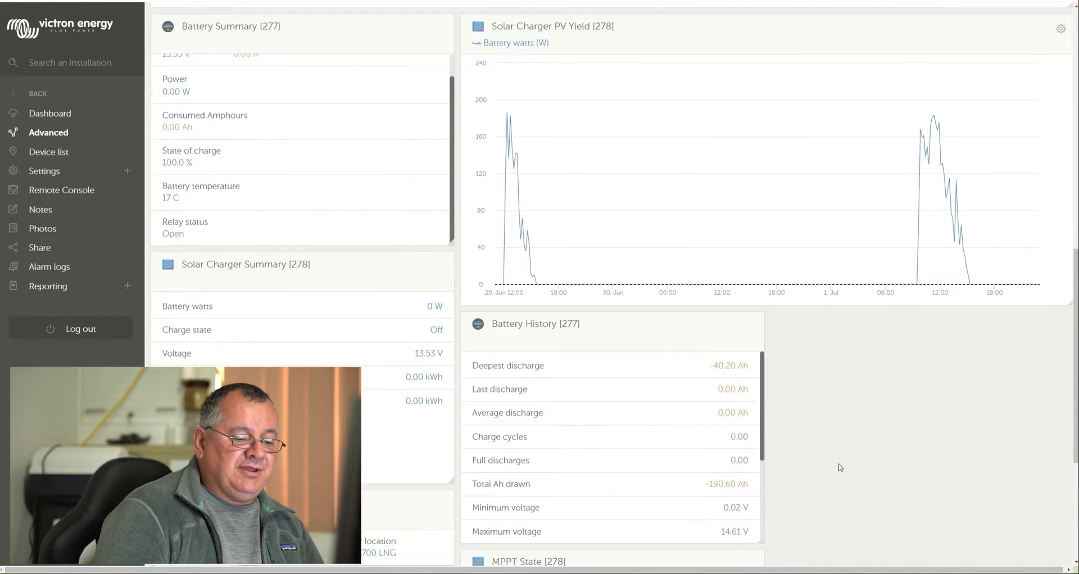
pyautogui.moveTo(614, 385); pyautogui.dragTo(859, 166)
pyautogui.scroll(3, 841, 369)
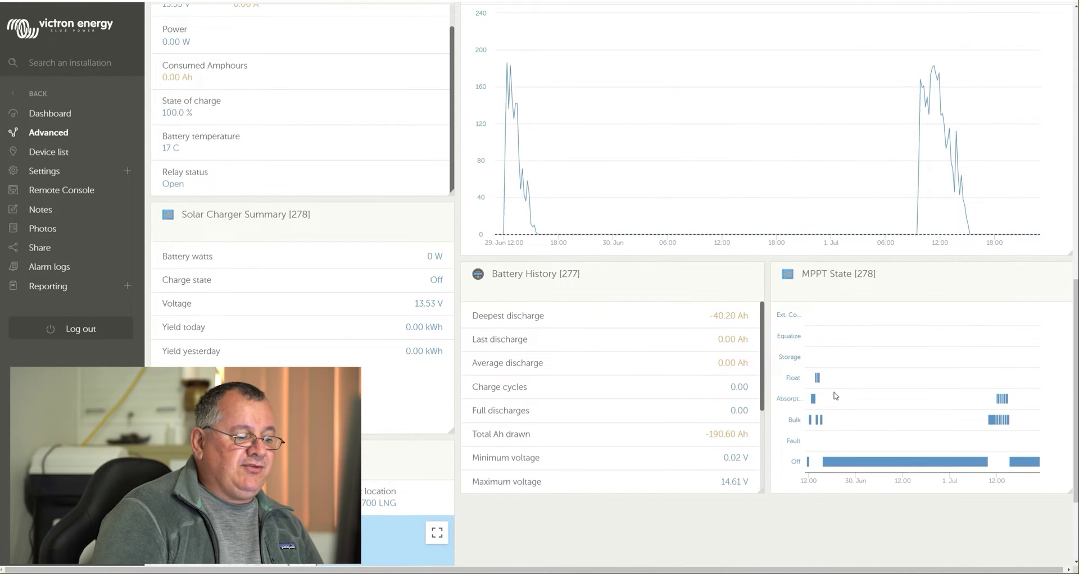
pyautogui.moveTo(370, 476); pyautogui.dragTo(614, 385)
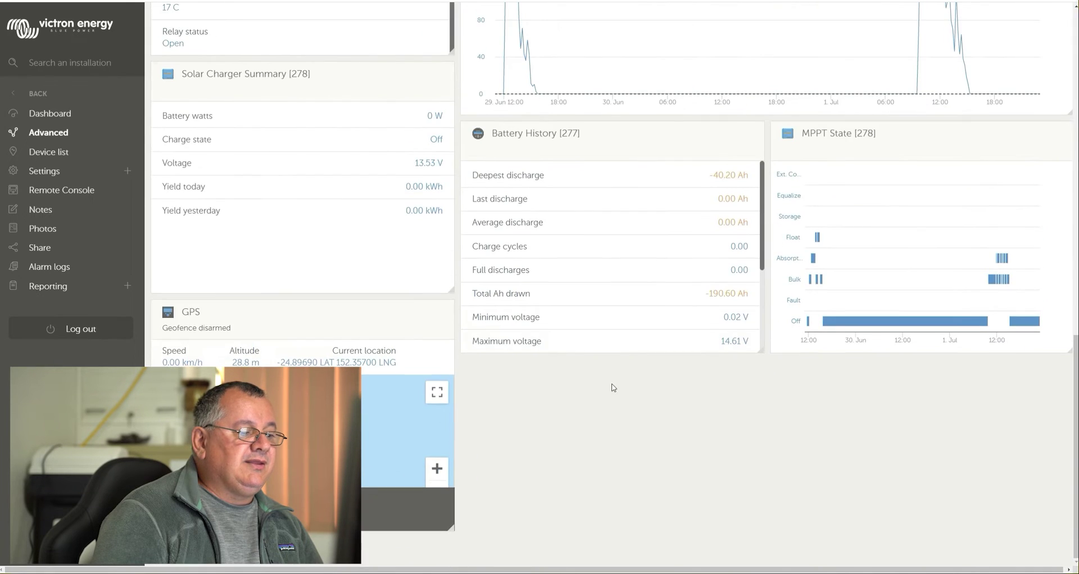
# Step: Examine the time spans of the charger's off, float, absorption and bulk periods in the MPPT State chart
pyautogui.scroll(5, 638, 412)
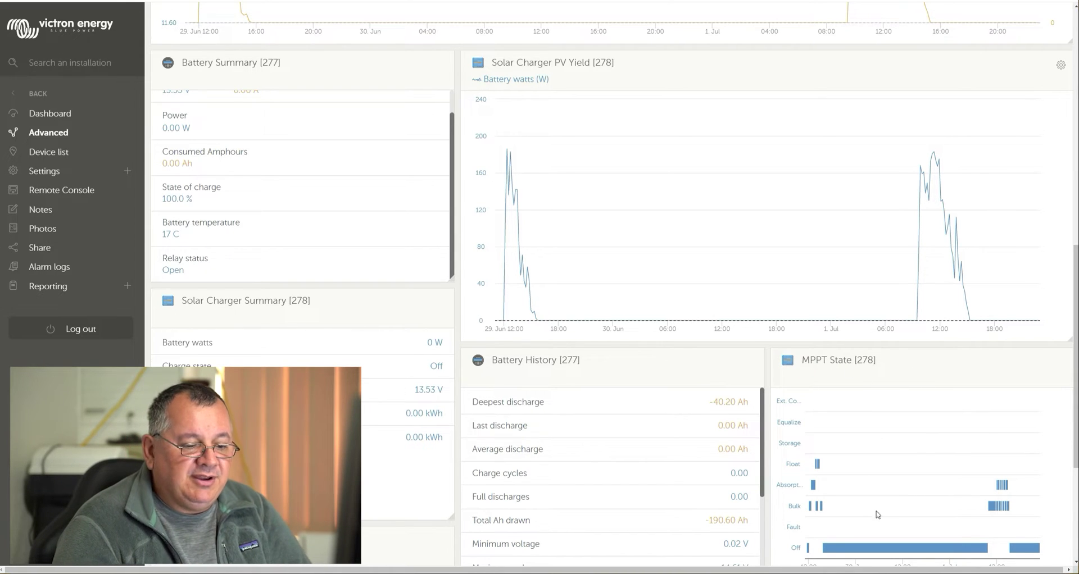
pyautogui.moveTo(841, 553)
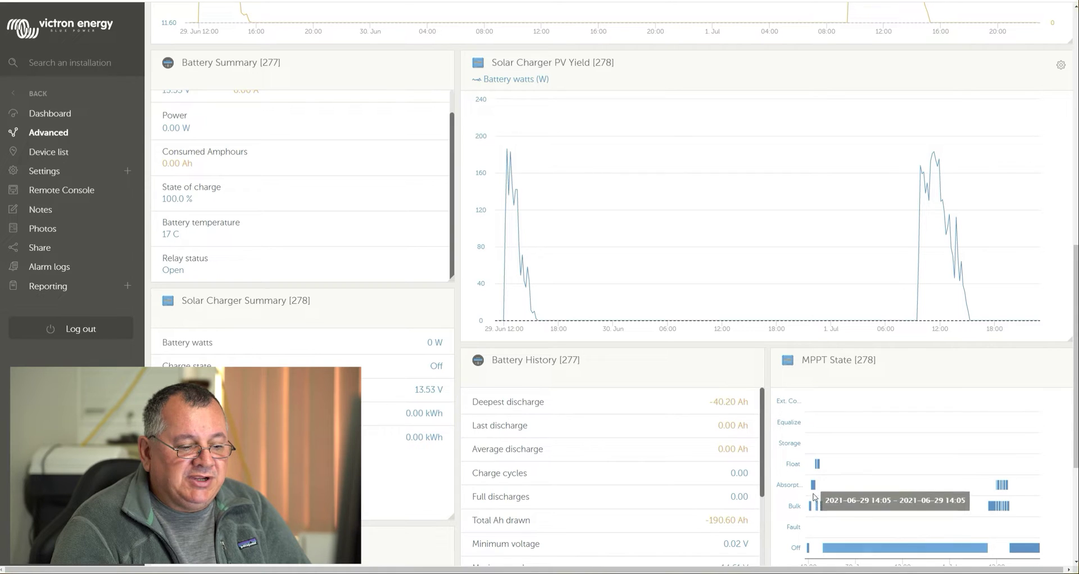
pyautogui.moveTo(815, 488)
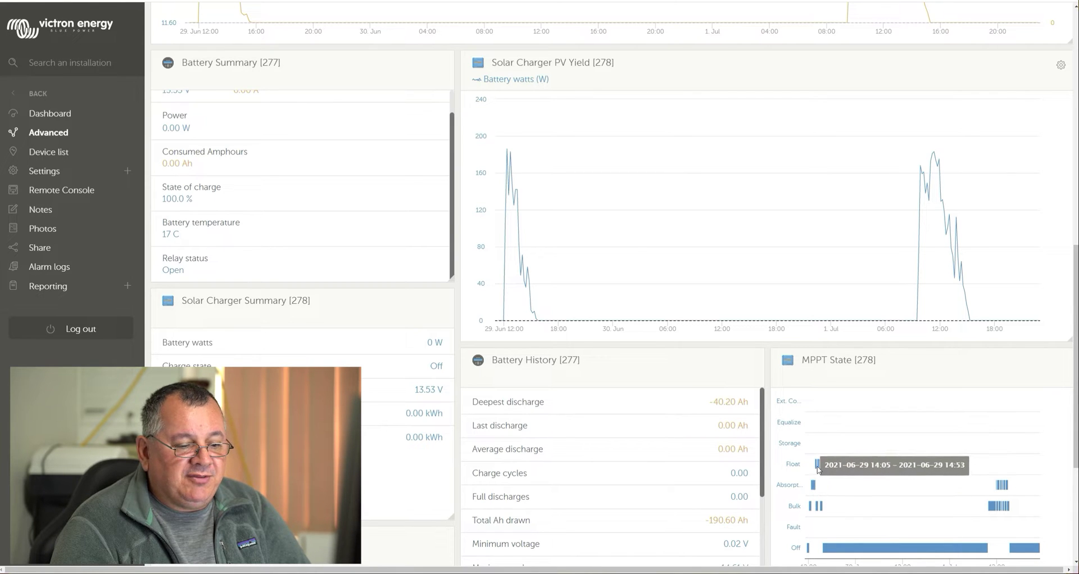
pyautogui.moveTo(972, 543)
pyautogui.moveTo(996, 506)
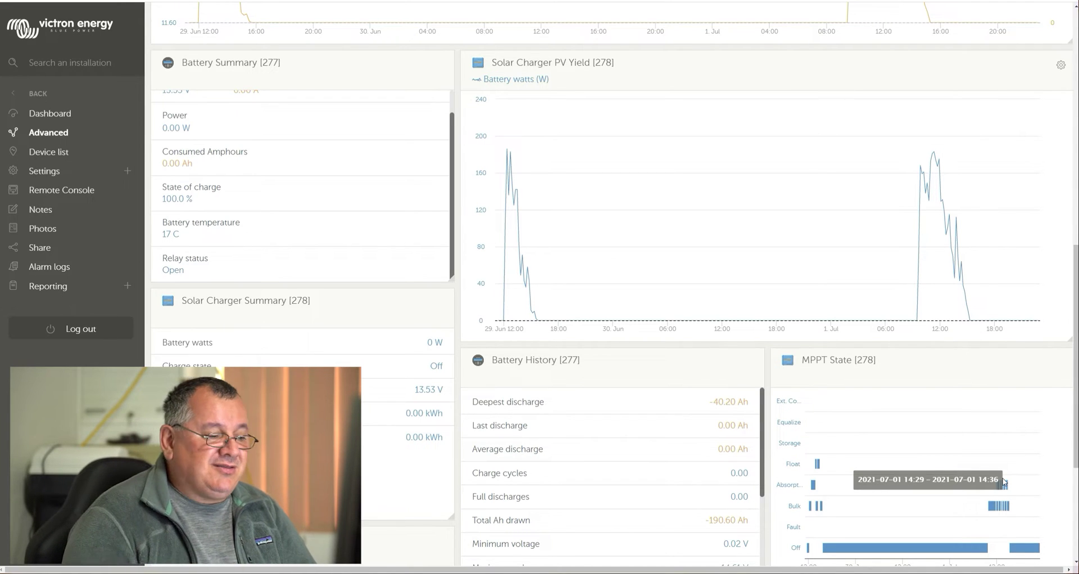
# Step: Zoom the System - Battery Voltage And Current chart into the night of 30 June, narrowing it to about 23:00 to 01:30
pyautogui.scroll(5, 930, 477)
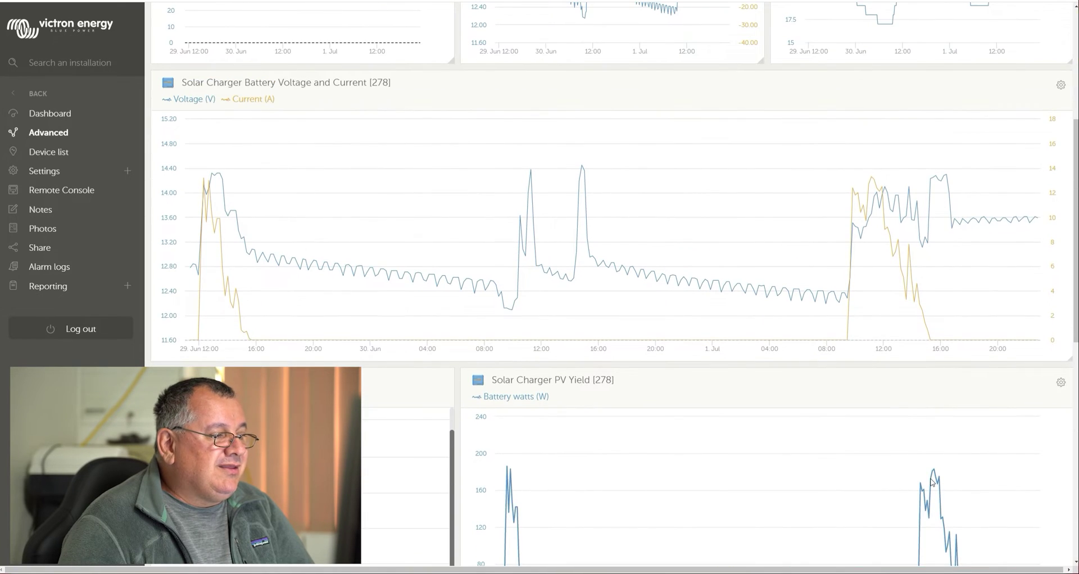
pyautogui.scroll(1, 930, 482)
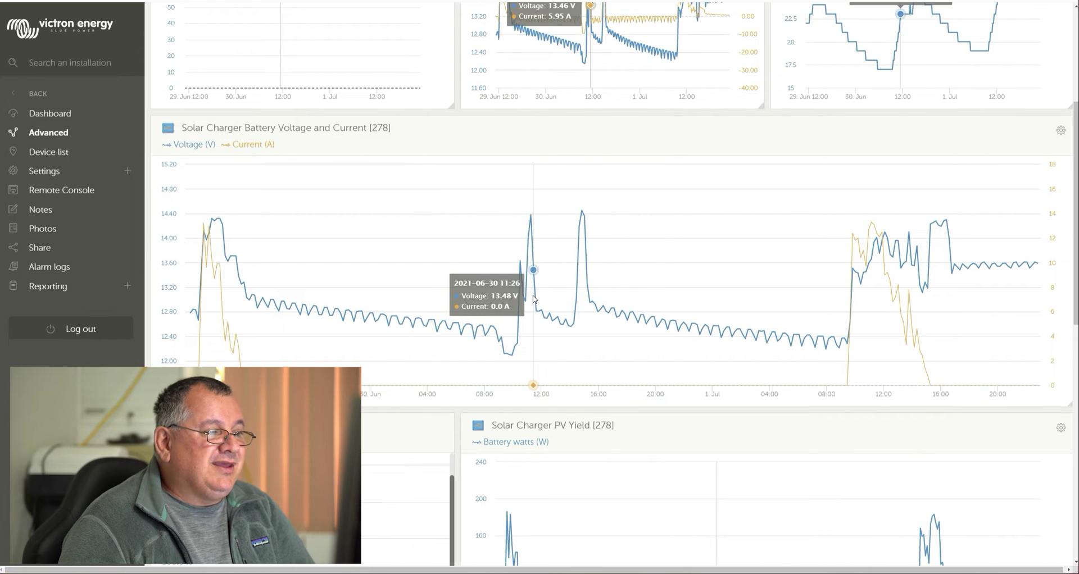
pyautogui.scroll(3, 536, 301)
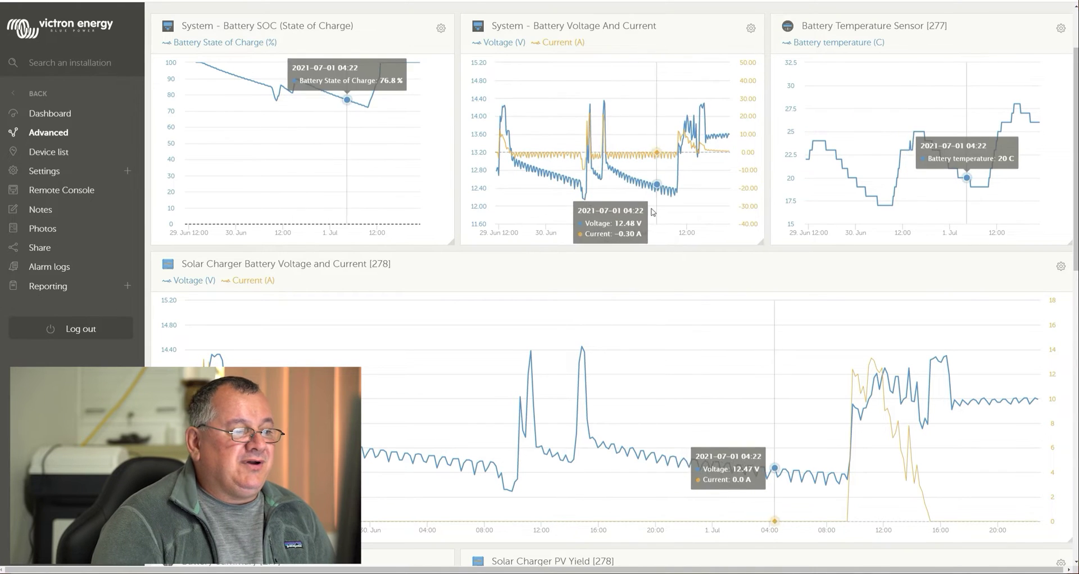
pyautogui.moveTo(642, 195); pyautogui.dragTo(654, 192)
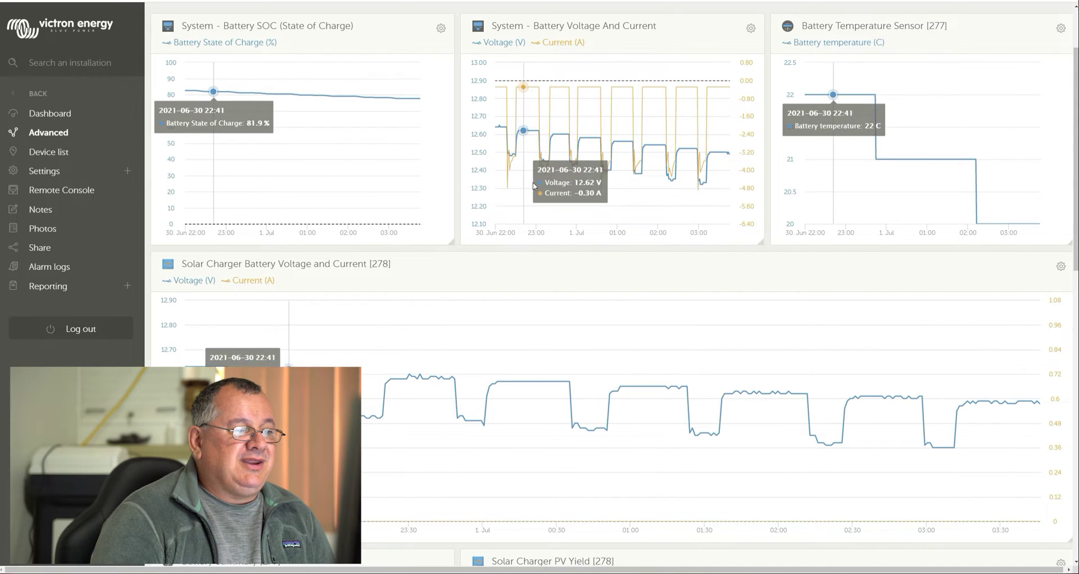
pyautogui.moveTo(538, 190); pyautogui.dragTo(644, 189)
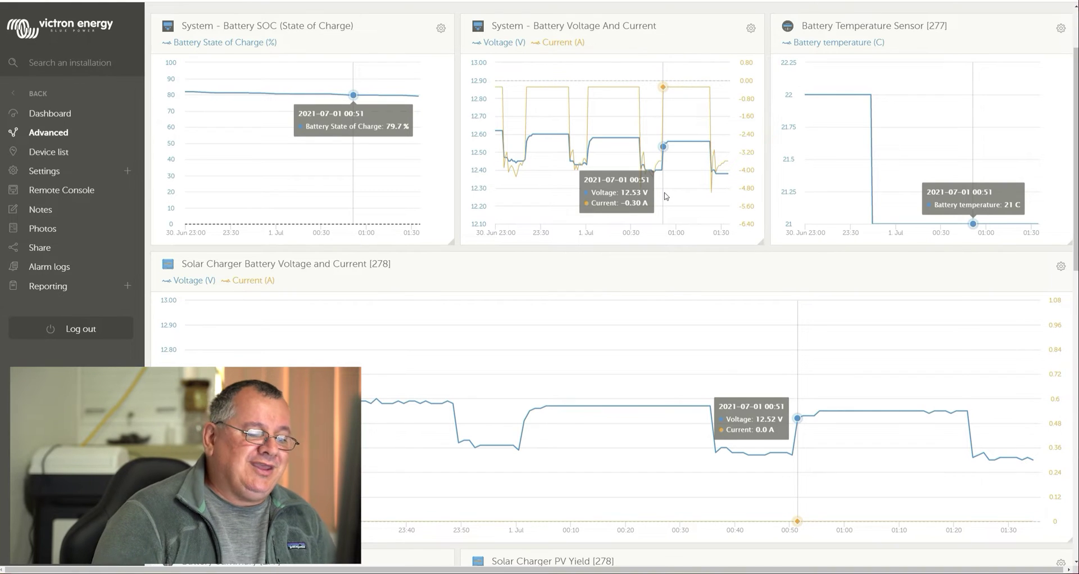
# Step: Set the date range to Today and zoom the battery voltage and current chart to about 03:00 to 07:00
pyautogui.scroll(2, 591, 324)
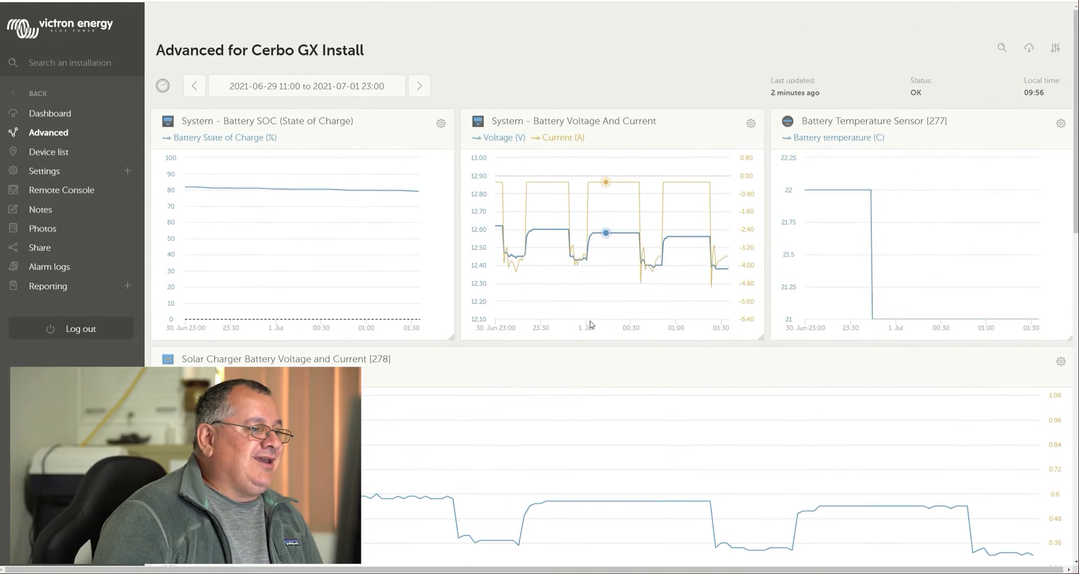
pyautogui.click(372, 93)
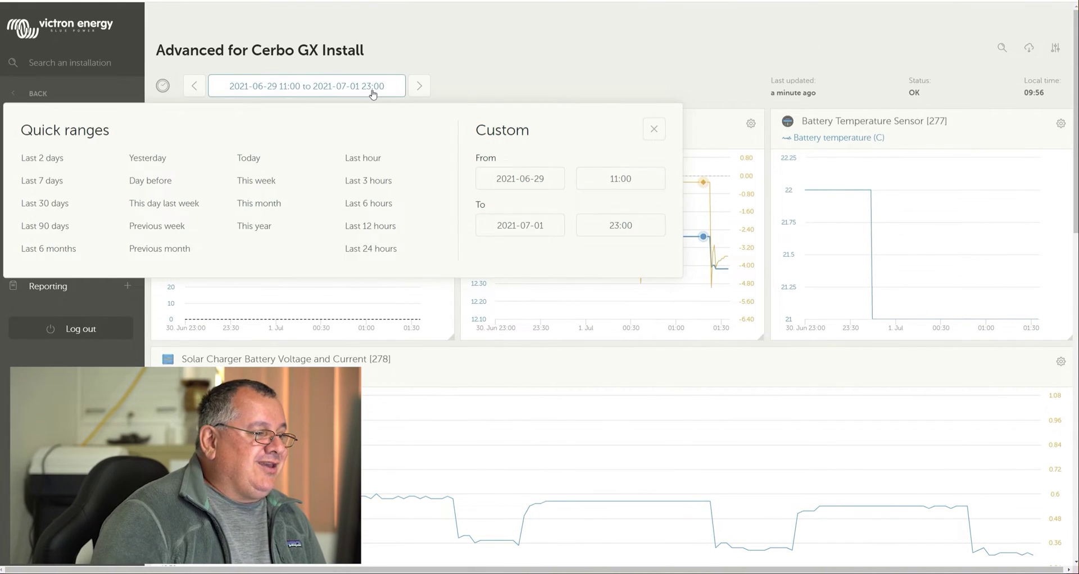
pyautogui.click(239, 160)
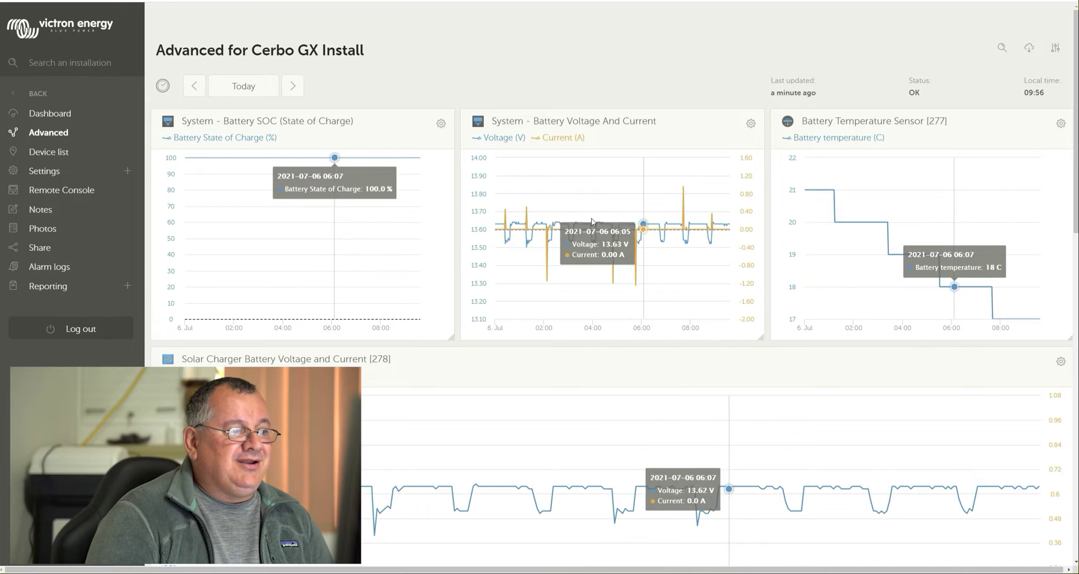
pyautogui.moveTo(556, 271); pyautogui.dragTo(633, 279)
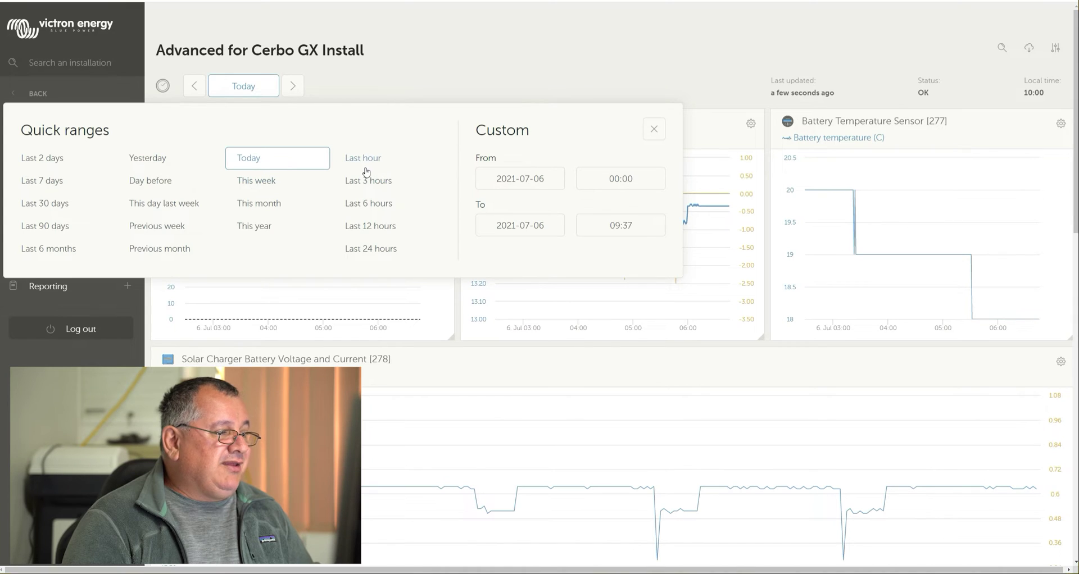
# Step: Set the date range to Last hour and examine the solar charger charts and the MPPT State chart
pyautogui.click(364, 159)
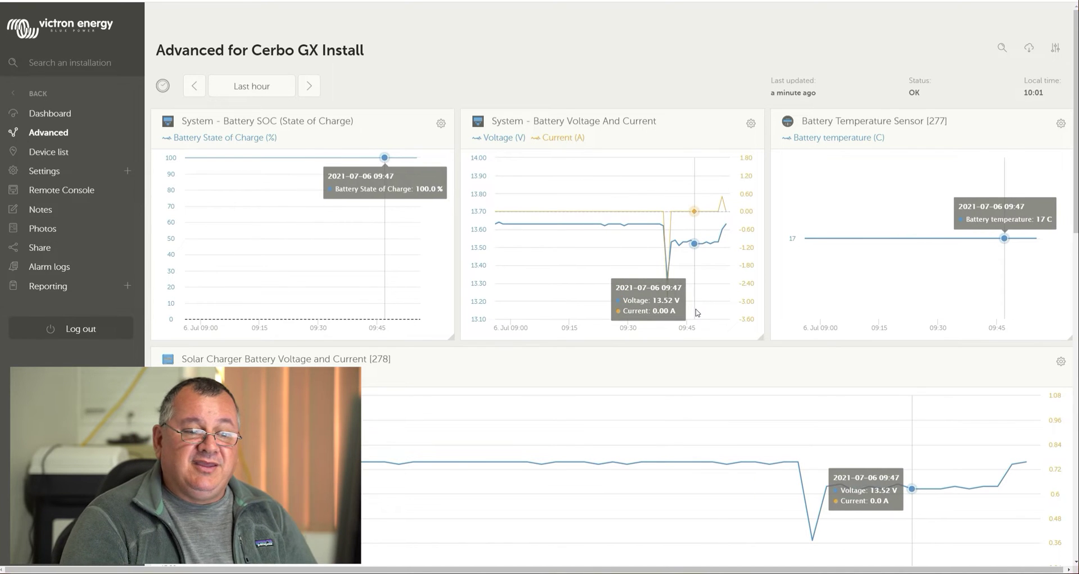
pyautogui.scroll(-10, 652, 347)
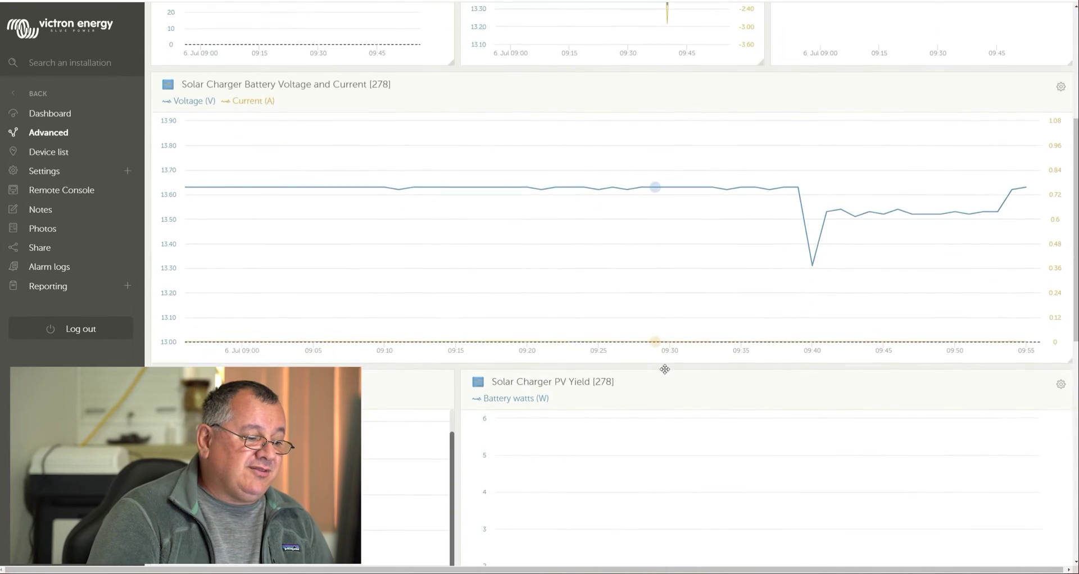
pyautogui.scroll(-4, 667, 374)
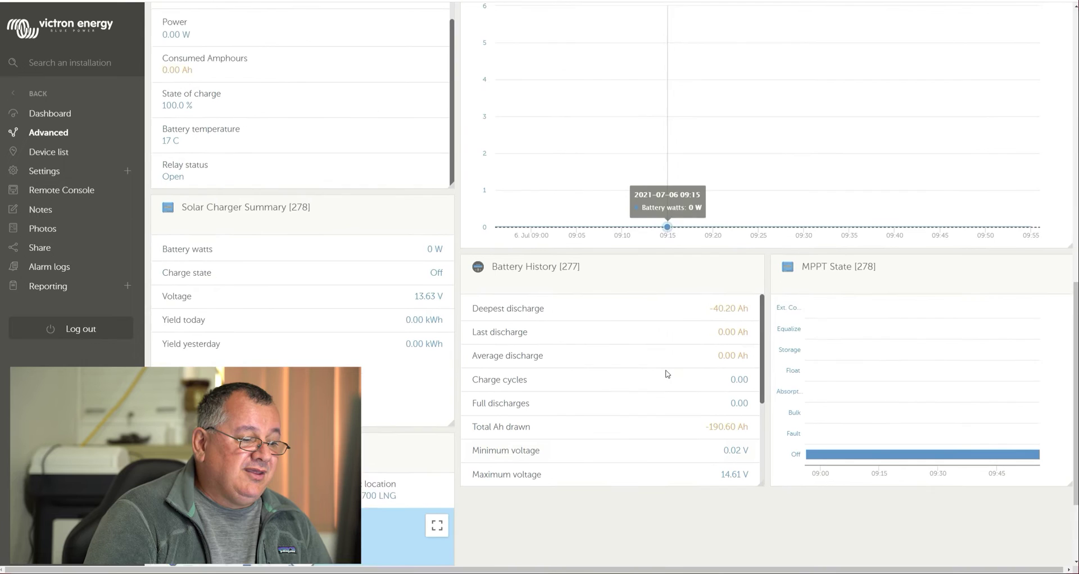
pyautogui.scroll(1, 700, 334)
pyautogui.scroll(3, 701, 332)
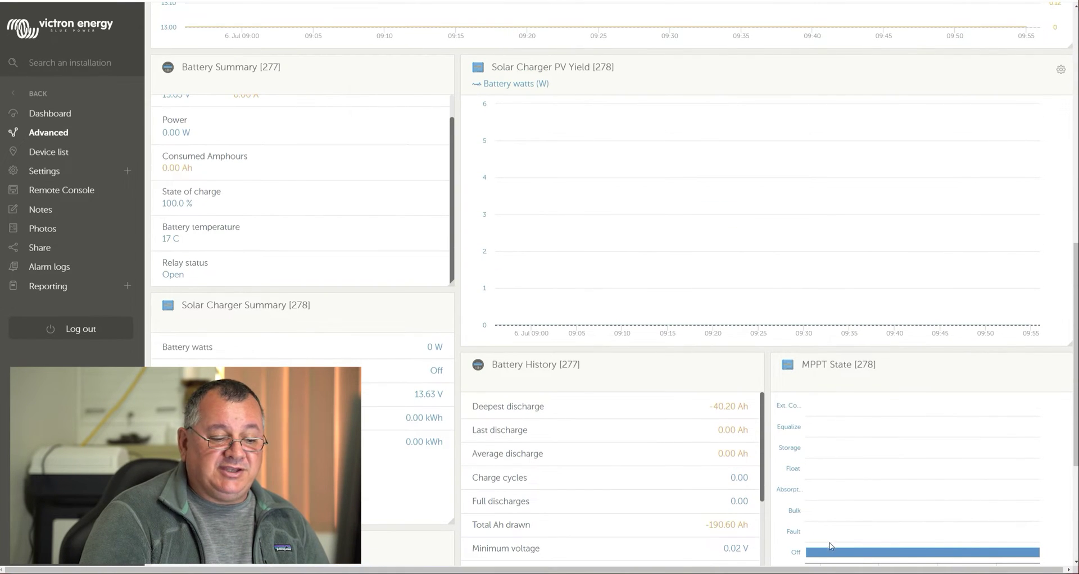
pyautogui.moveTo(966, 554)
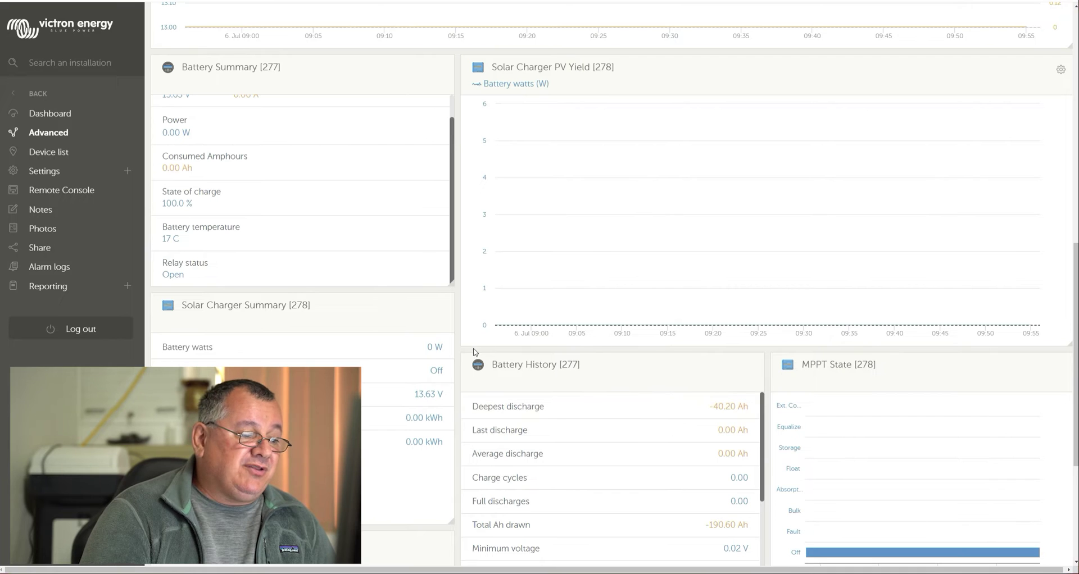
# Step: Shrink the Solar Charger PV Yield widget to the third column so Battery History sits beside Battery Summary
pyautogui.moveTo(479, 341); pyautogui.dragTo(778, 339)
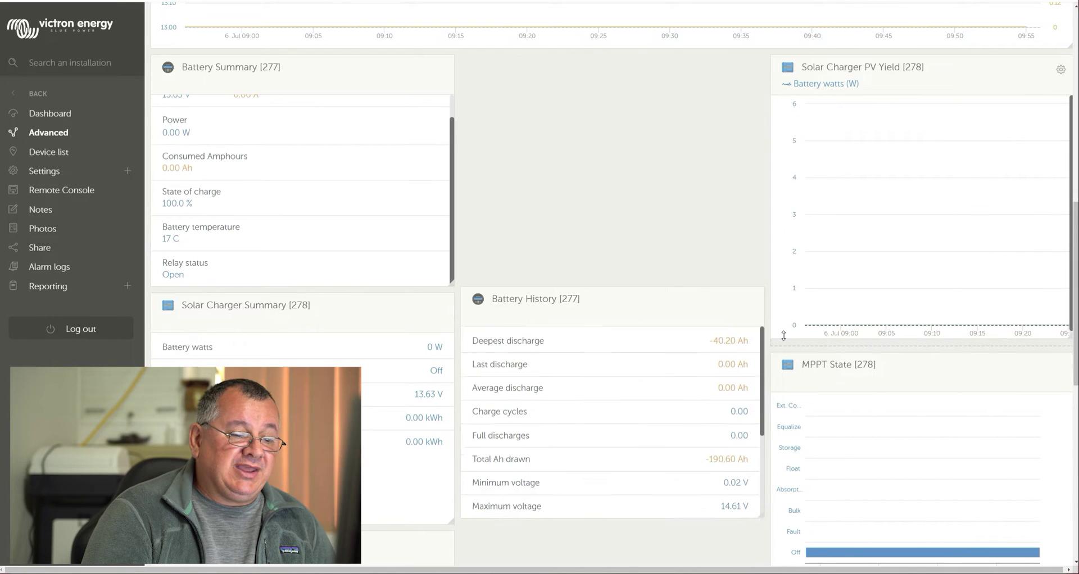
pyautogui.scroll(2, 640, 421)
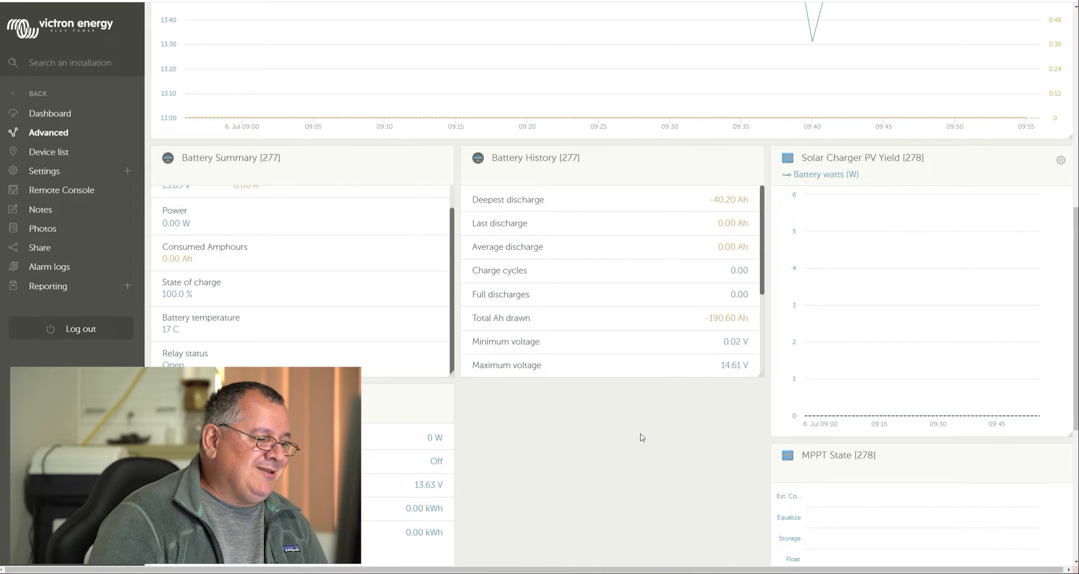
pyautogui.scroll(-1, 645, 435)
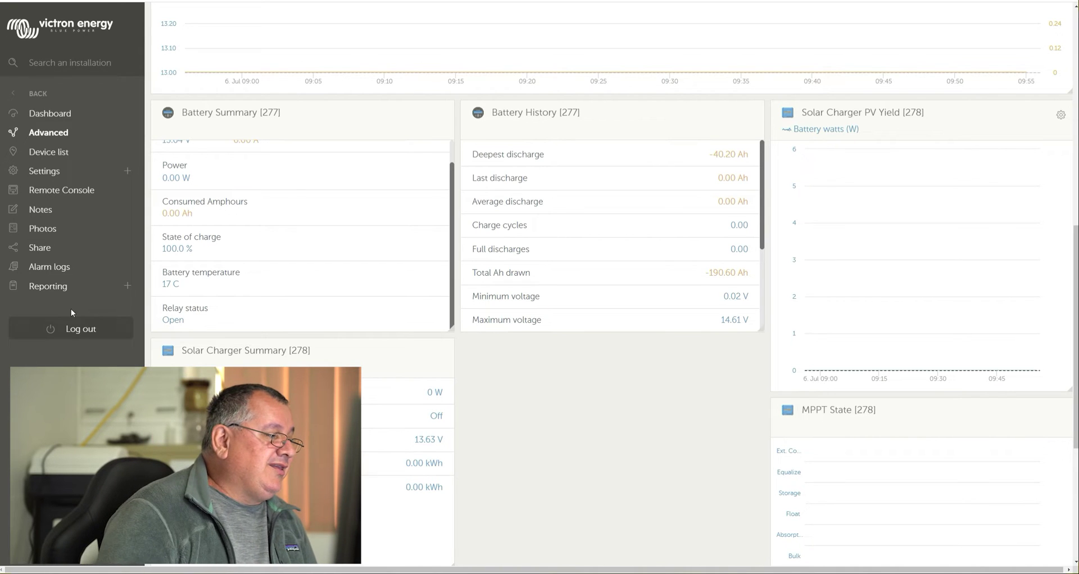
# Step: Open the Remote Console for the installation, bring up its on-screen controls and open the Device List
pyautogui.click(65, 191)
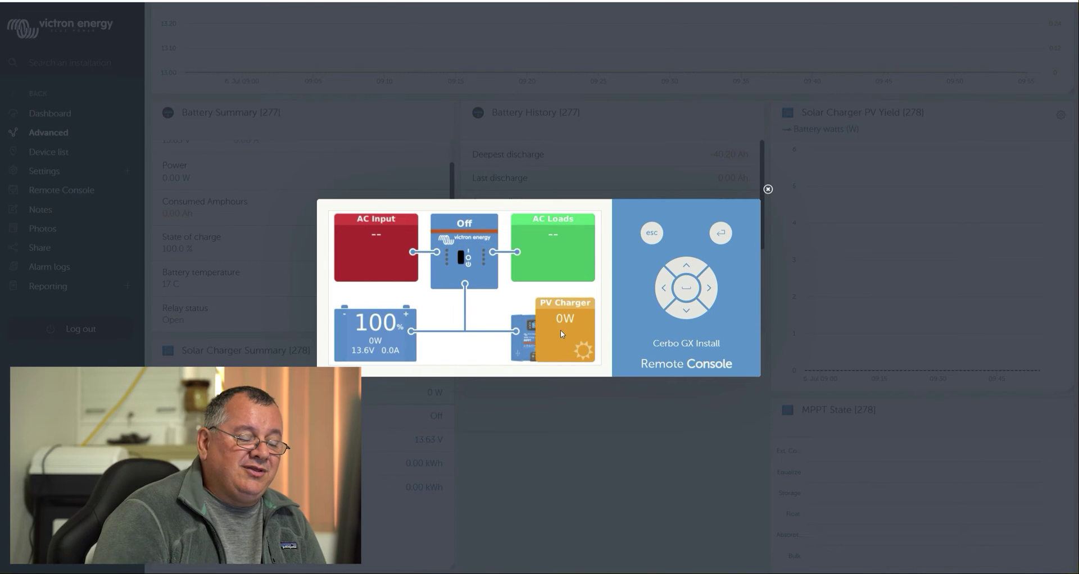
pyautogui.click(685, 289)
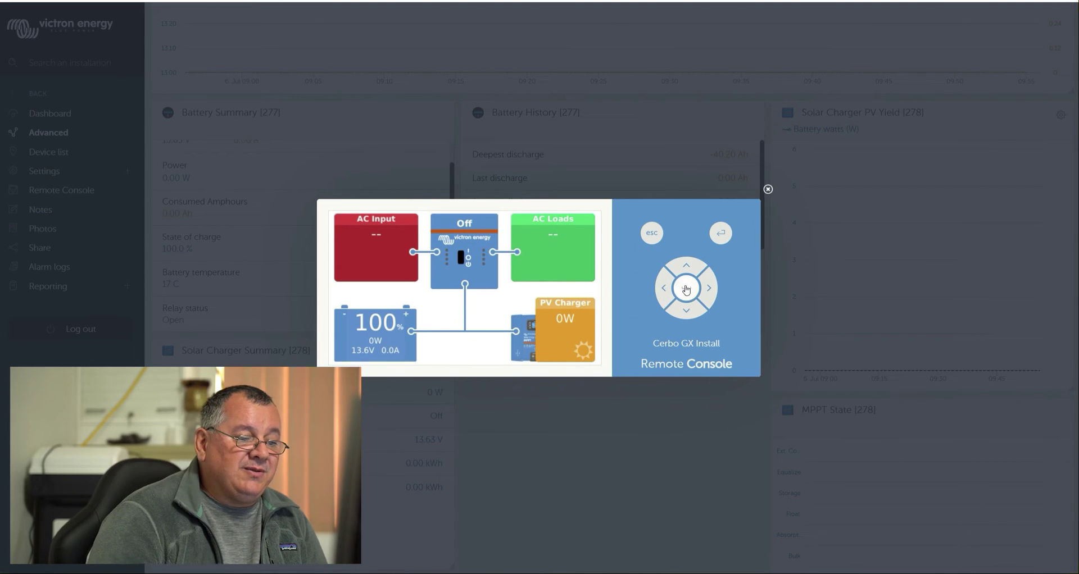
pyautogui.click(685, 289)
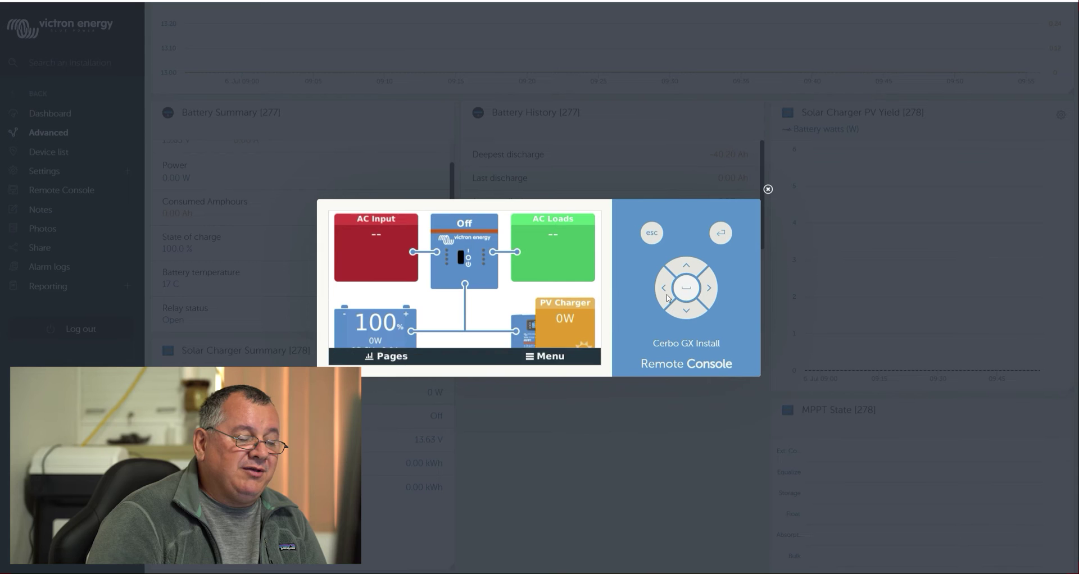
pyautogui.click(552, 358)
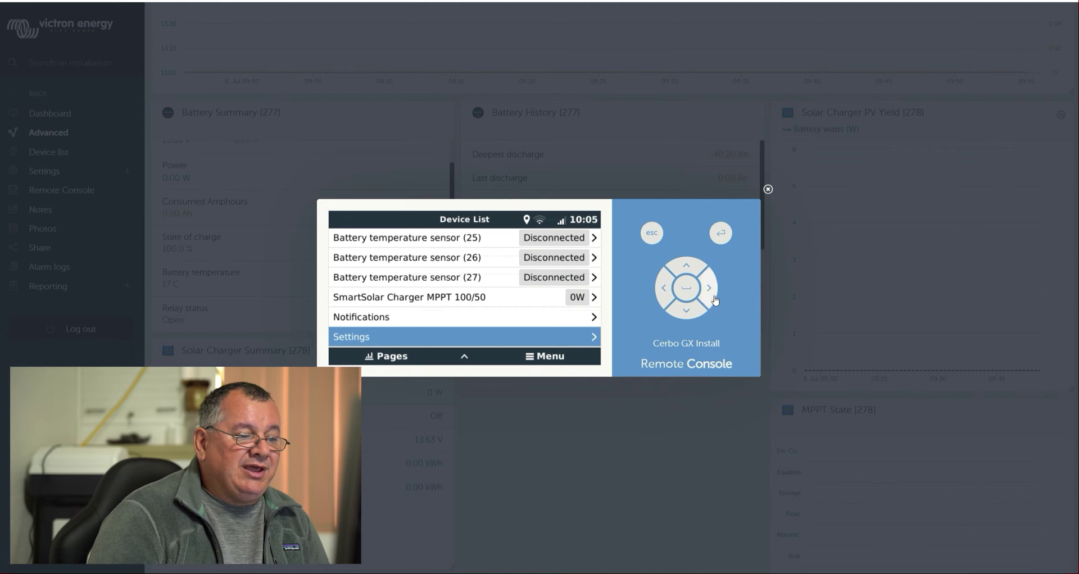
# Step: Look through the Device List from Settings up to the BMV-712 Smart entry
pyautogui.click(690, 270)
pyautogui.click(690, 271)
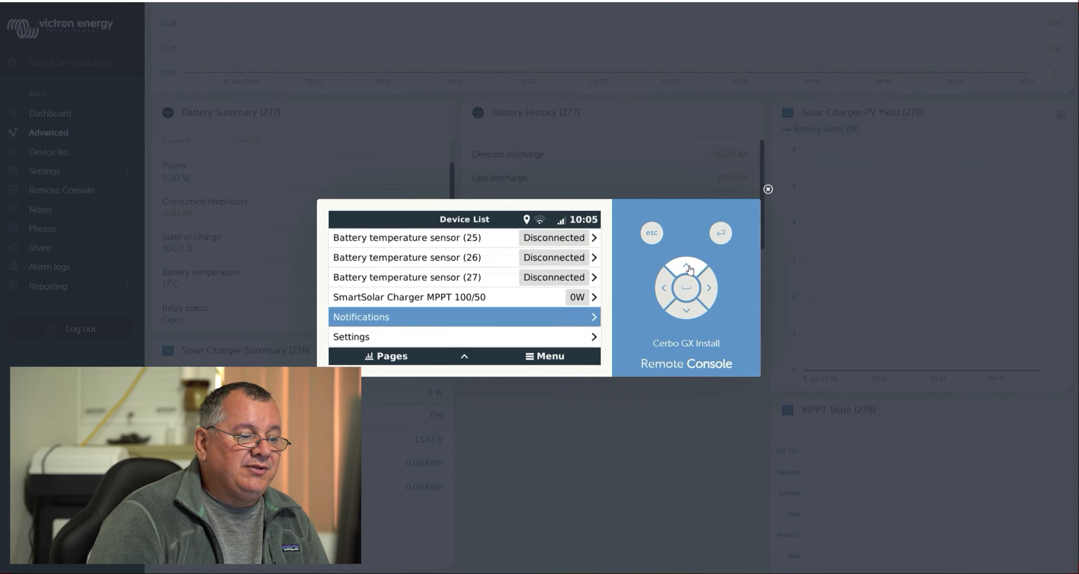
pyautogui.click(690, 270)
pyautogui.click(690, 270)
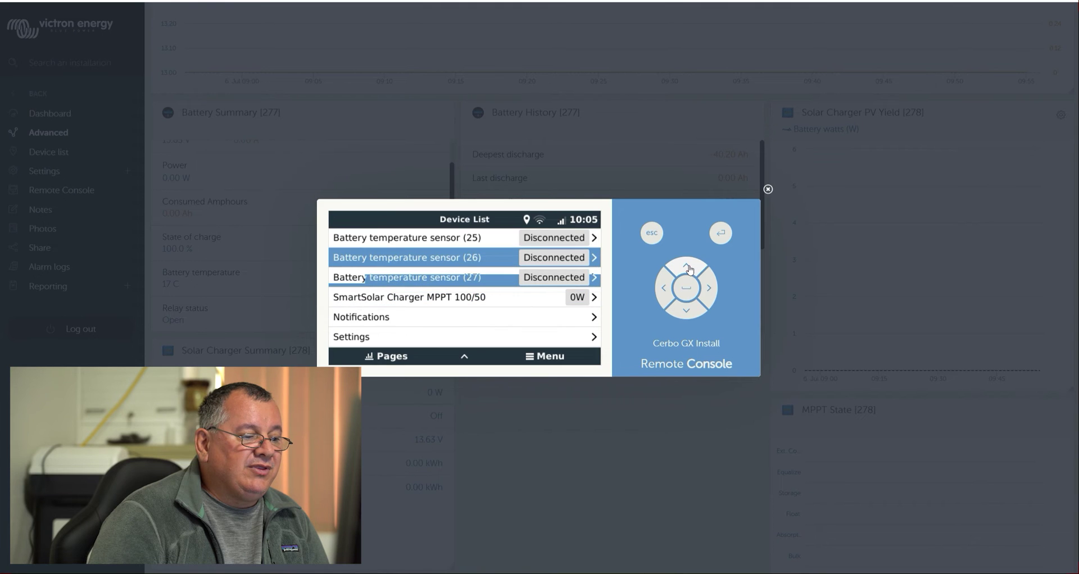
pyautogui.click(690, 270)
pyautogui.click(690, 270)
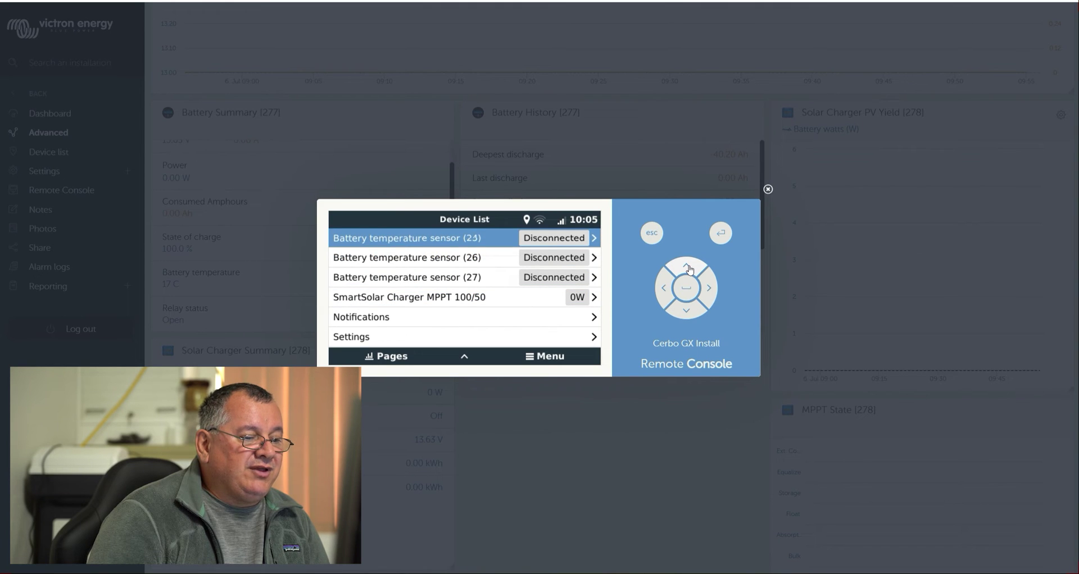
pyautogui.click(690, 270)
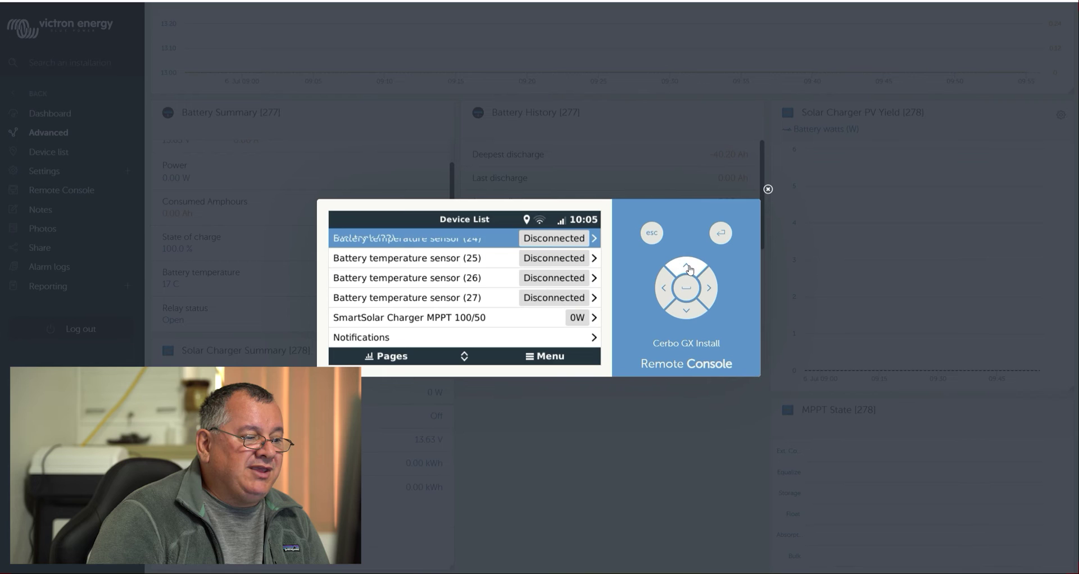
pyautogui.click(690, 270)
pyautogui.click(690, 270)
pyautogui.click(690, 270)
pyautogui.click(690, 270)
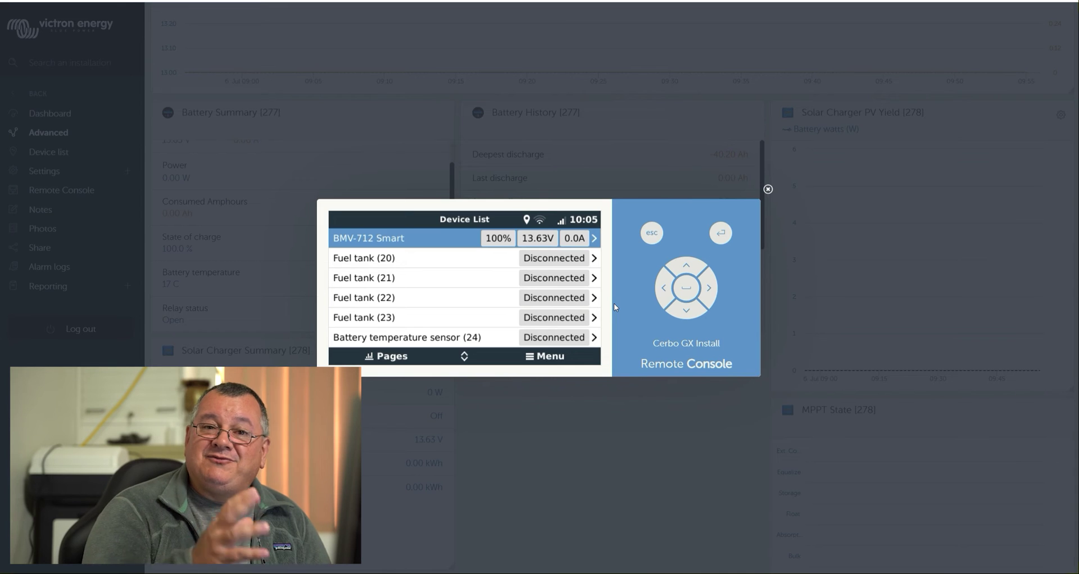
# Step: Move the Device List selection from BMV-712 Smart down to Settings and open it
pyautogui.click(688, 318)
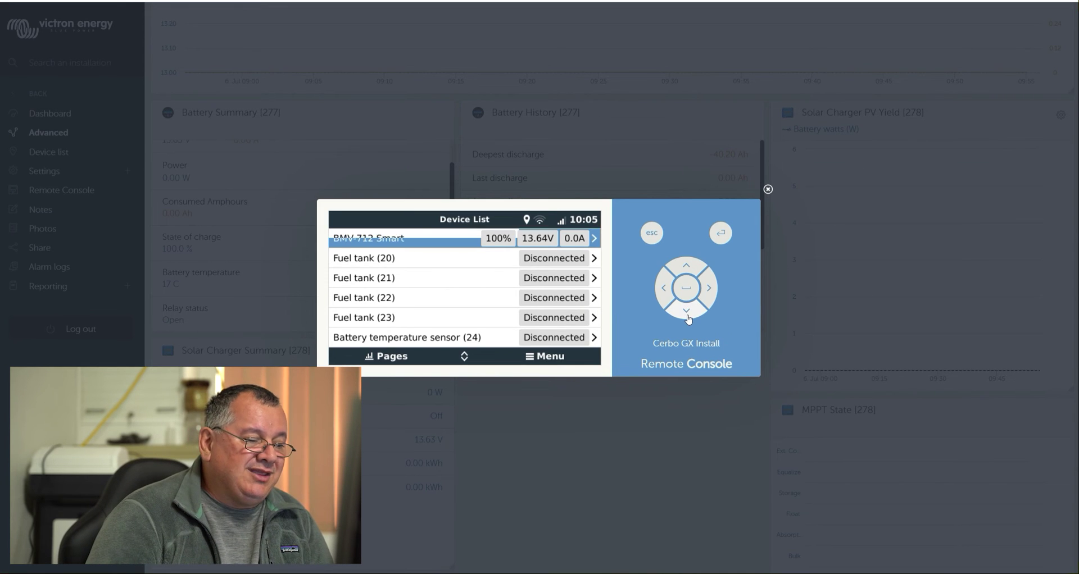
pyautogui.click(687, 310)
pyautogui.click(686, 311)
pyautogui.click(686, 310)
pyautogui.click(686, 310)
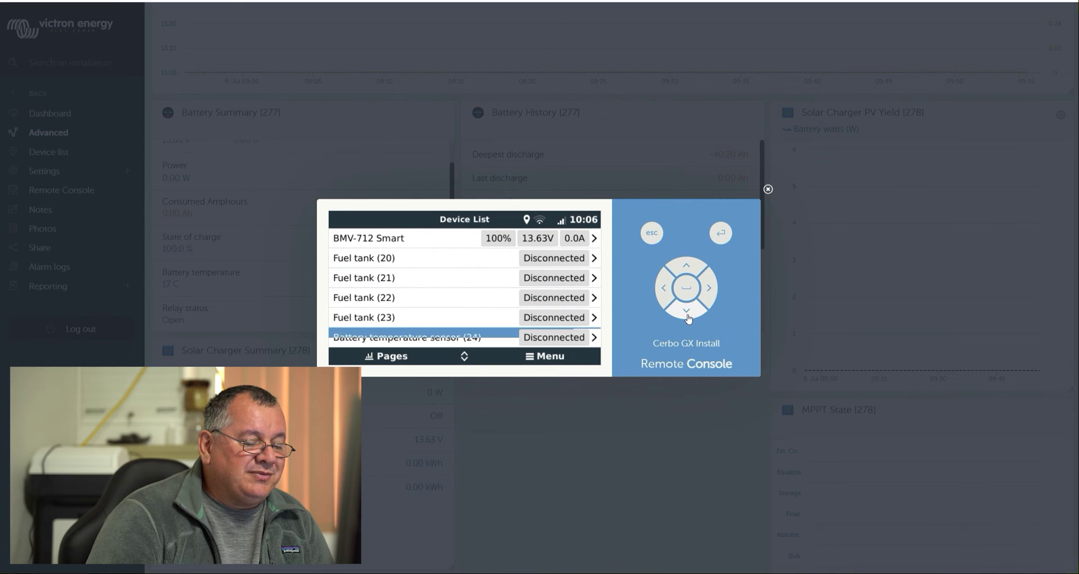
pyautogui.click(687, 317)
pyautogui.click(688, 318)
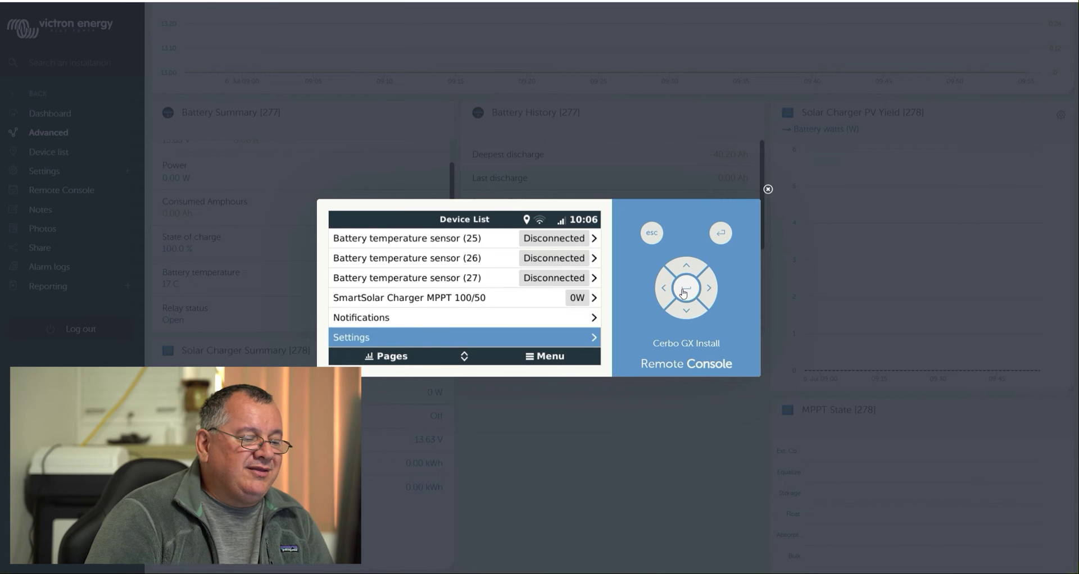
pyautogui.click(684, 291)
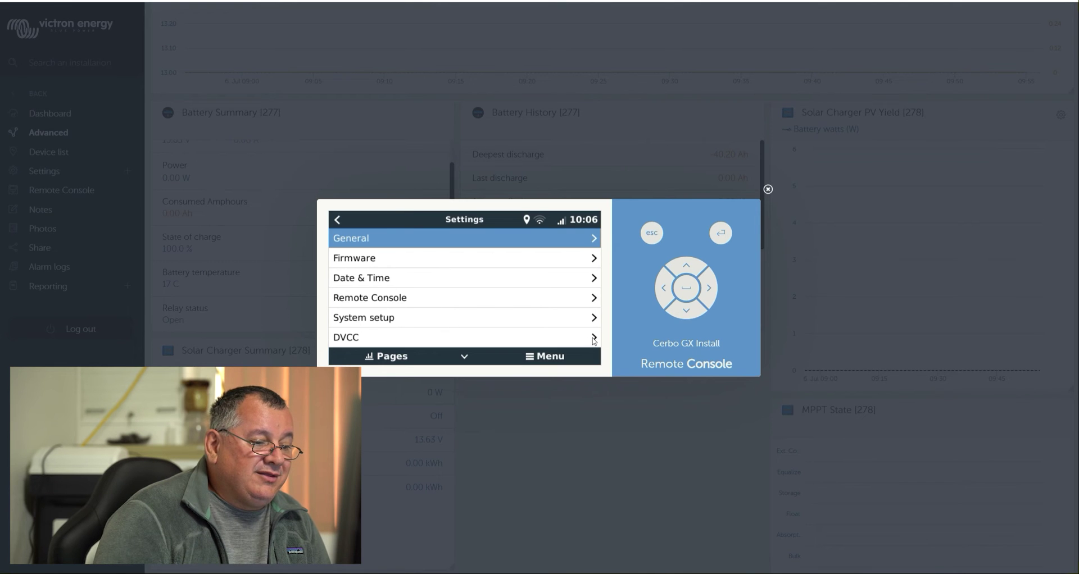
# Step: Open the VRM online portal settings, review the log interval options and leave them without changing the interval
pyautogui.click(685, 312)
pyautogui.click(686, 312)
pyautogui.click(686, 313)
pyautogui.click(686, 314)
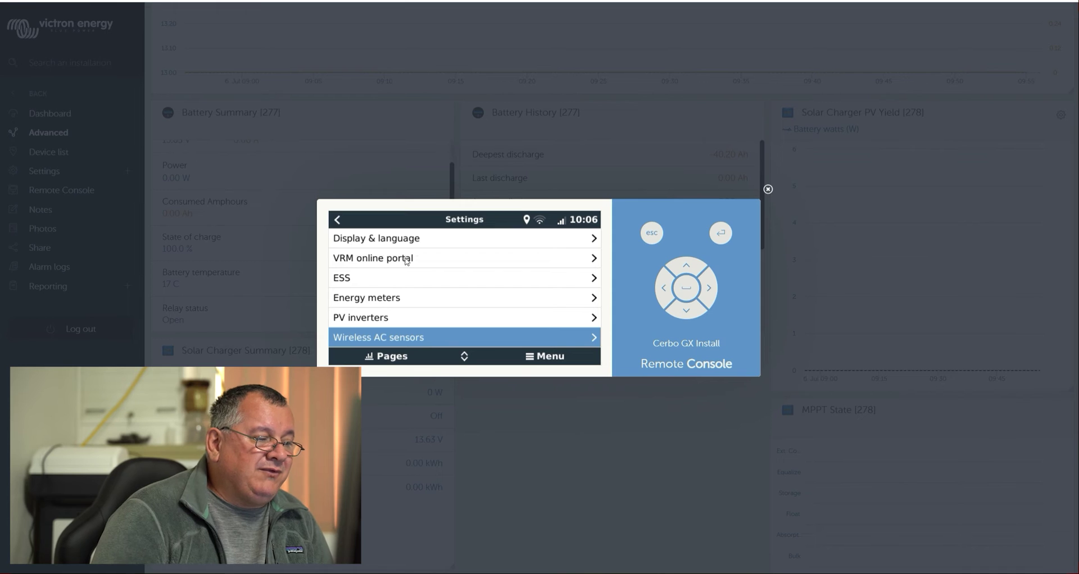
pyautogui.click(407, 261)
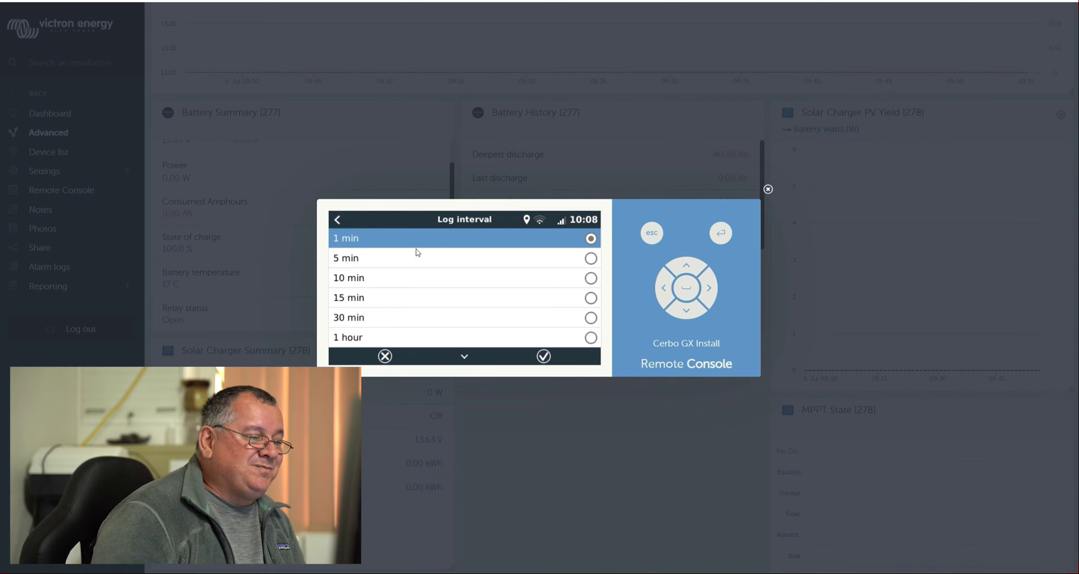
pyautogui.click(338, 220)
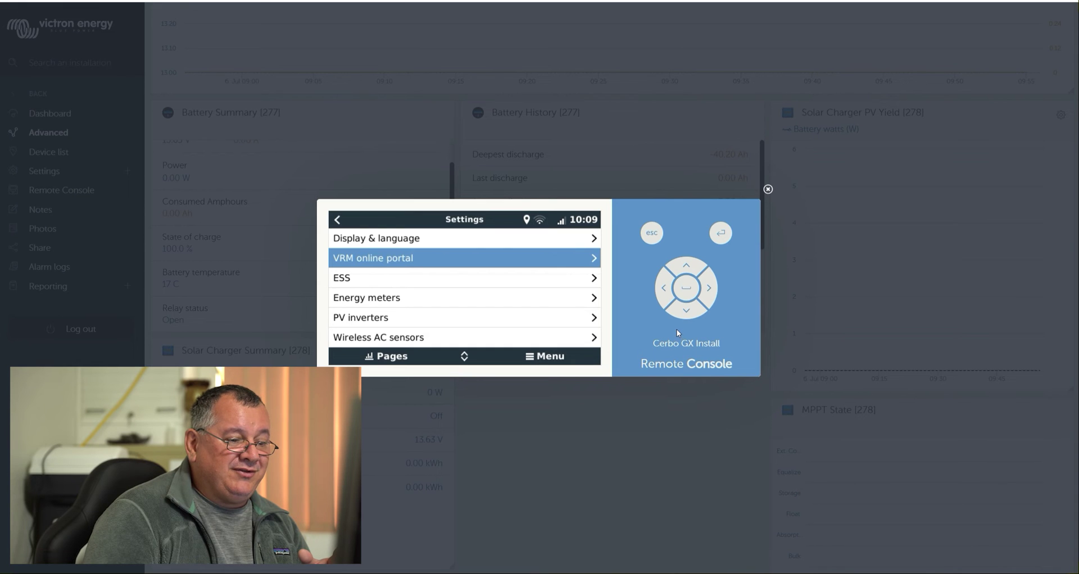
# Step: Go down the Settings list to GSM modem, review its connection details and return to Settings
pyautogui.click(686, 310)
pyautogui.click(687, 310)
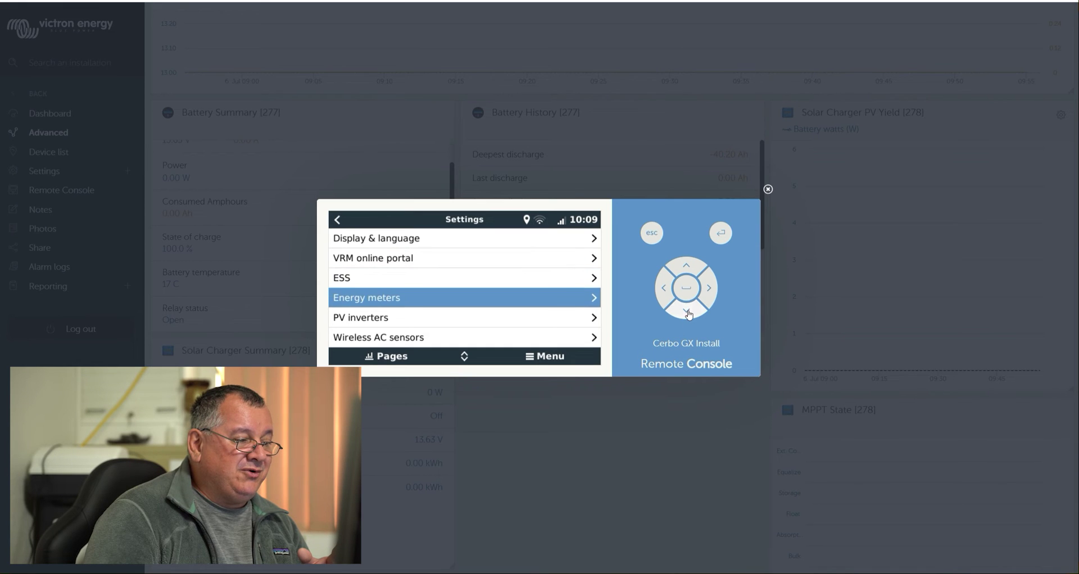
pyautogui.click(686, 311)
pyautogui.click(687, 311)
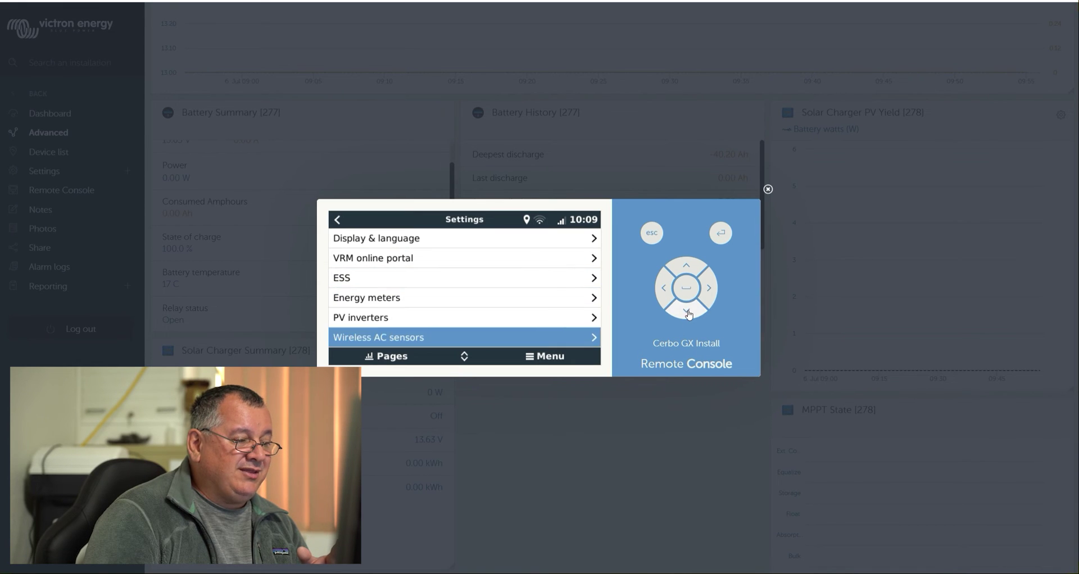
pyautogui.click(686, 311)
pyautogui.click(686, 310)
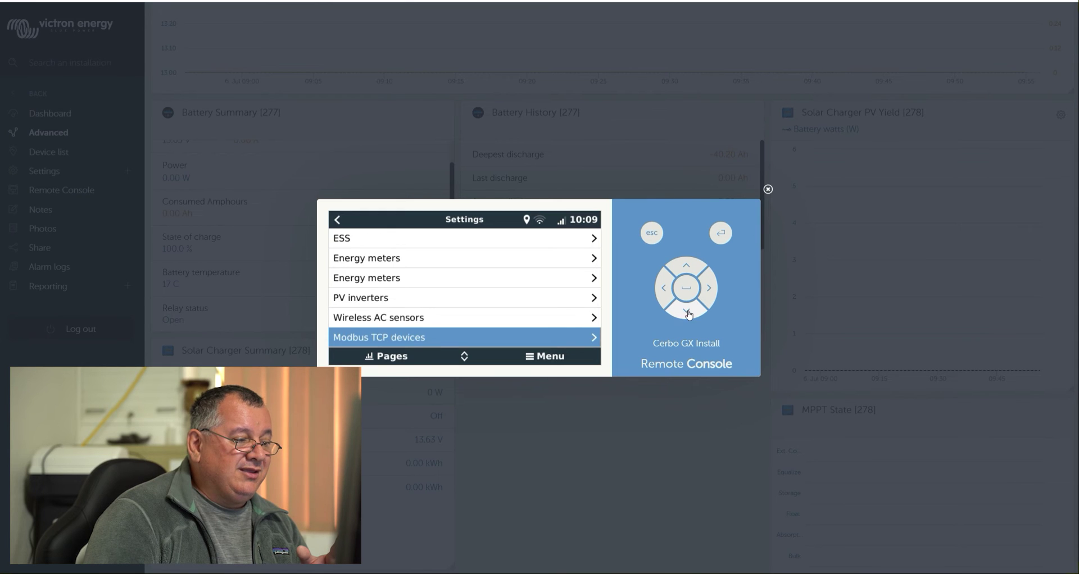
pyautogui.click(686, 311)
pyautogui.click(687, 311)
pyautogui.click(686, 310)
pyautogui.click(687, 311)
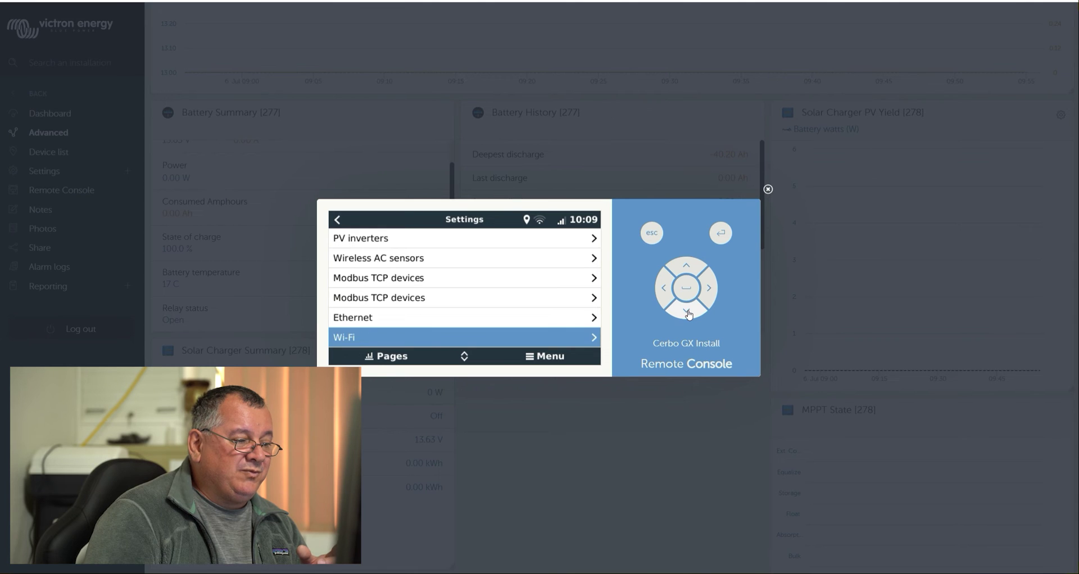
pyautogui.click(687, 310)
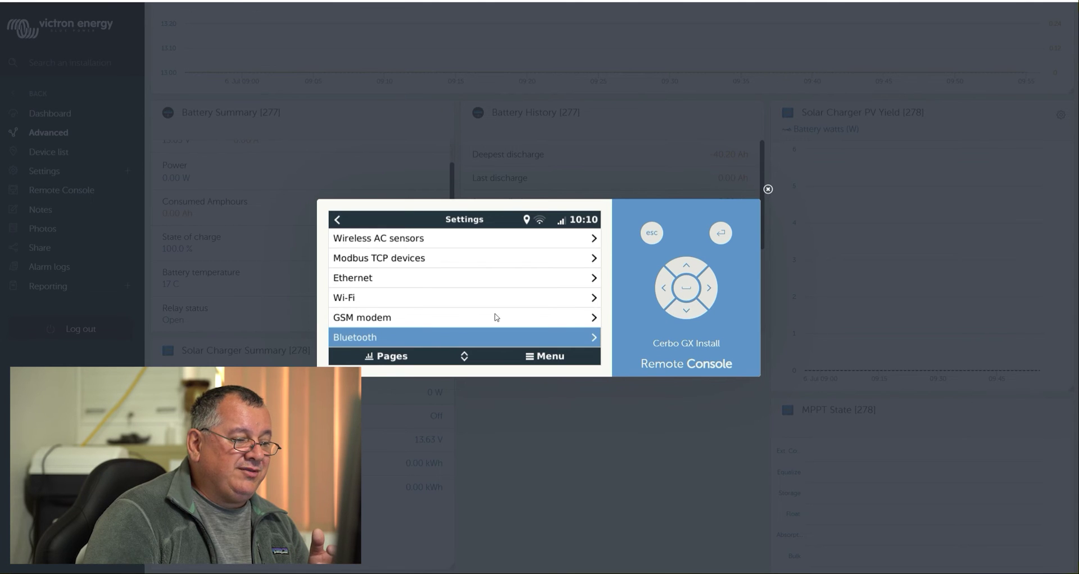
pyautogui.click(374, 320)
pyautogui.click(374, 319)
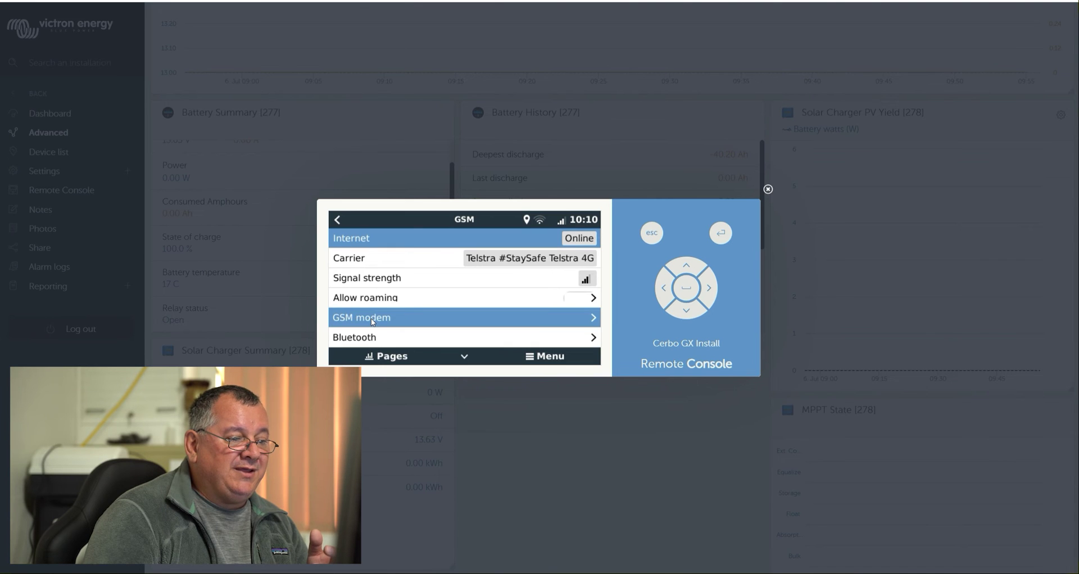
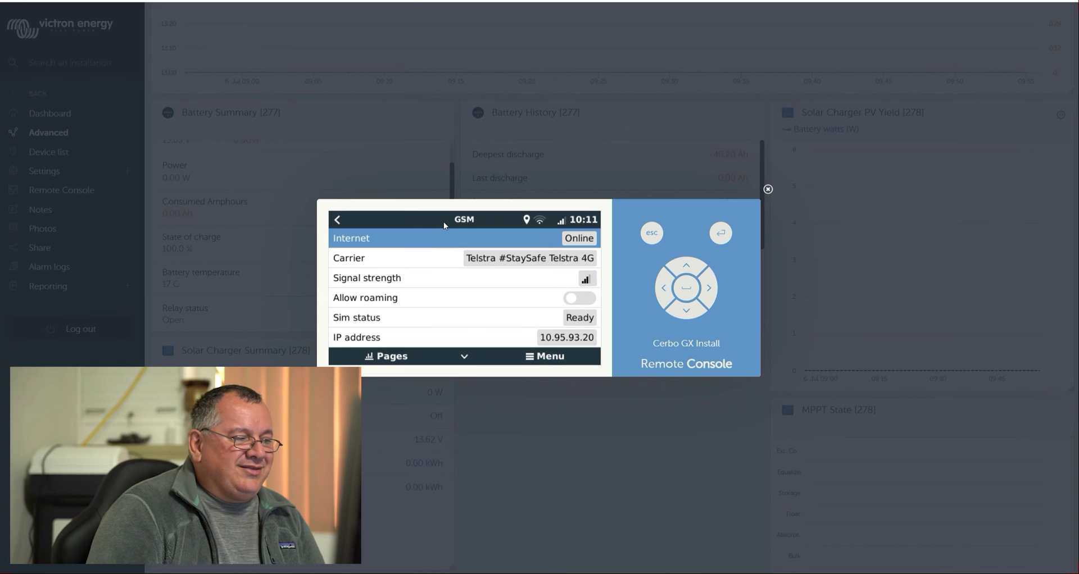
pyautogui.click(338, 219)
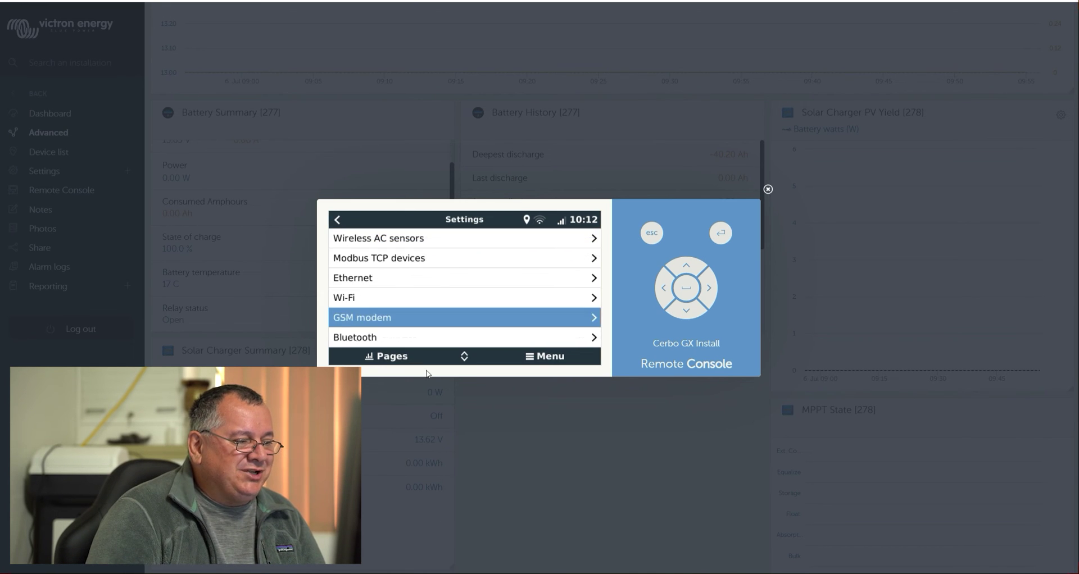
# Step: Open the NMEA-0183 GPS (USB1) device from the GPS settings, review its position data and switch to the overview pages
pyautogui.click(685, 314)
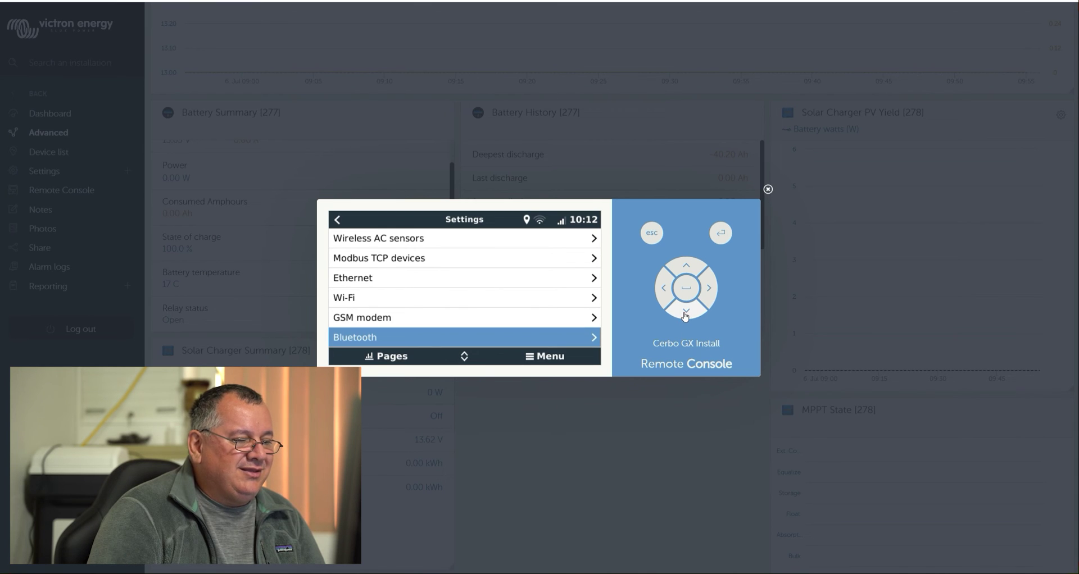
pyautogui.click(685, 314)
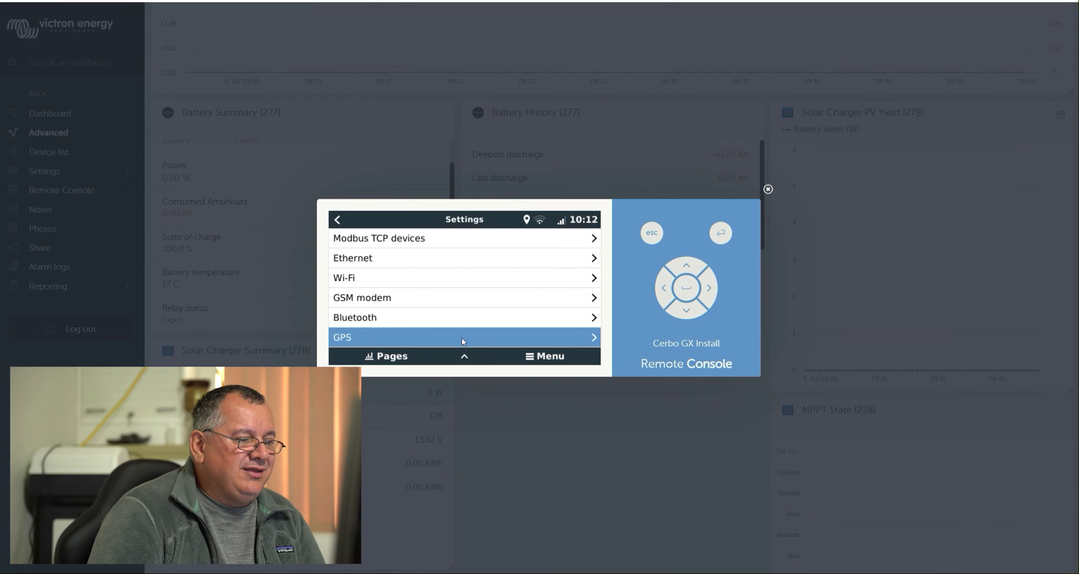
pyautogui.click(460, 339)
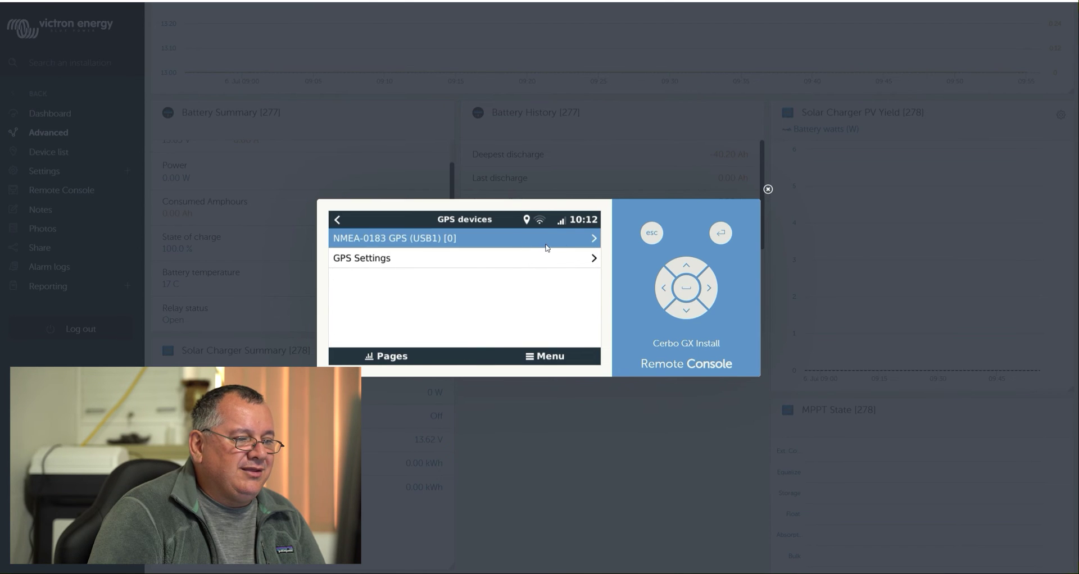
pyautogui.click(563, 244)
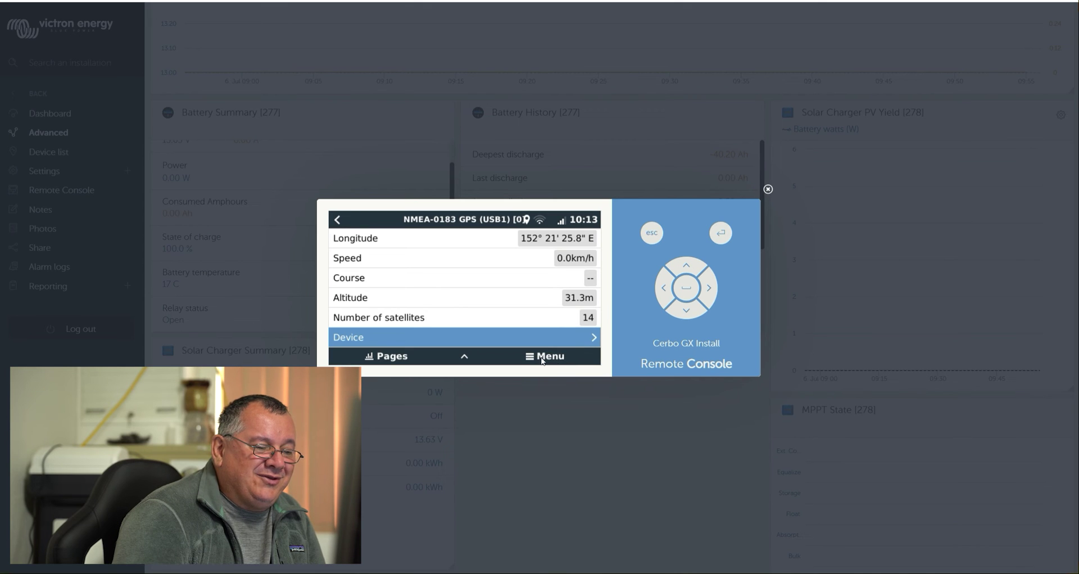
pyautogui.click(388, 358)
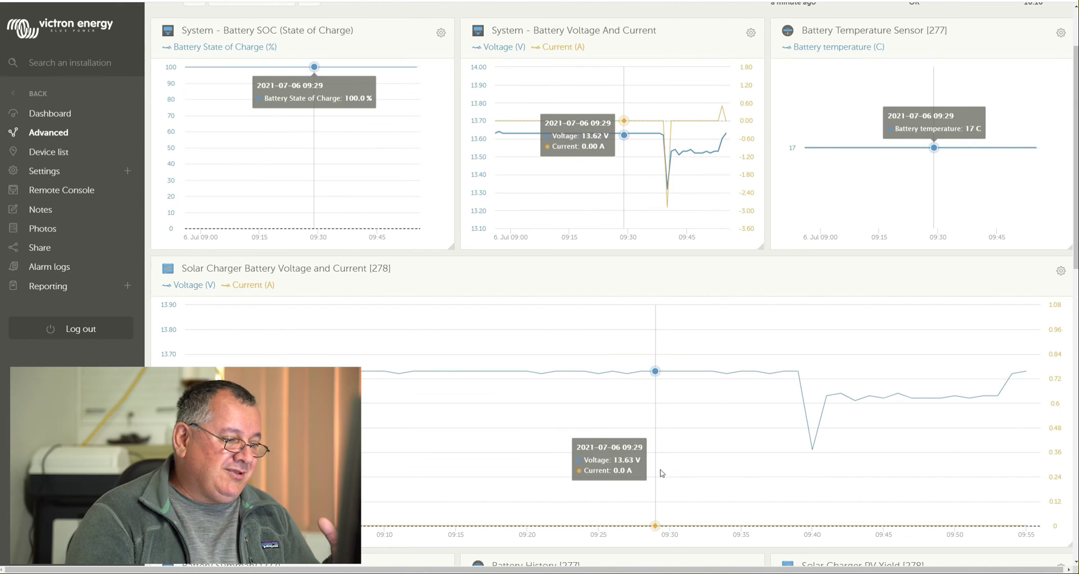
# Step: Look over the Advanced page's widgets from the battery charts down to the GPS map
pyautogui.scroll(-10, 662, 474)
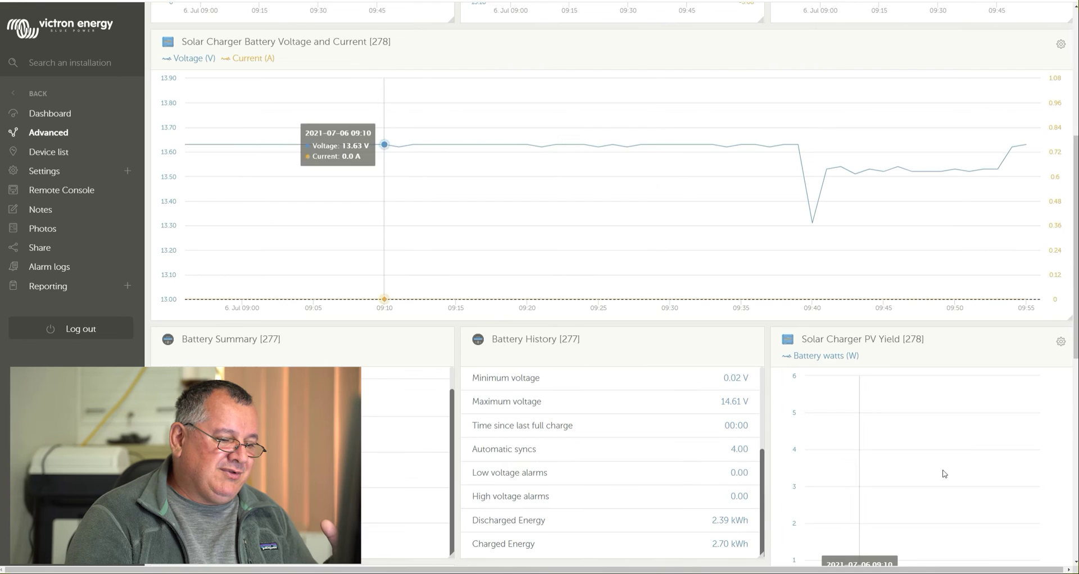
pyautogui.scroll(-9, 944, 473)
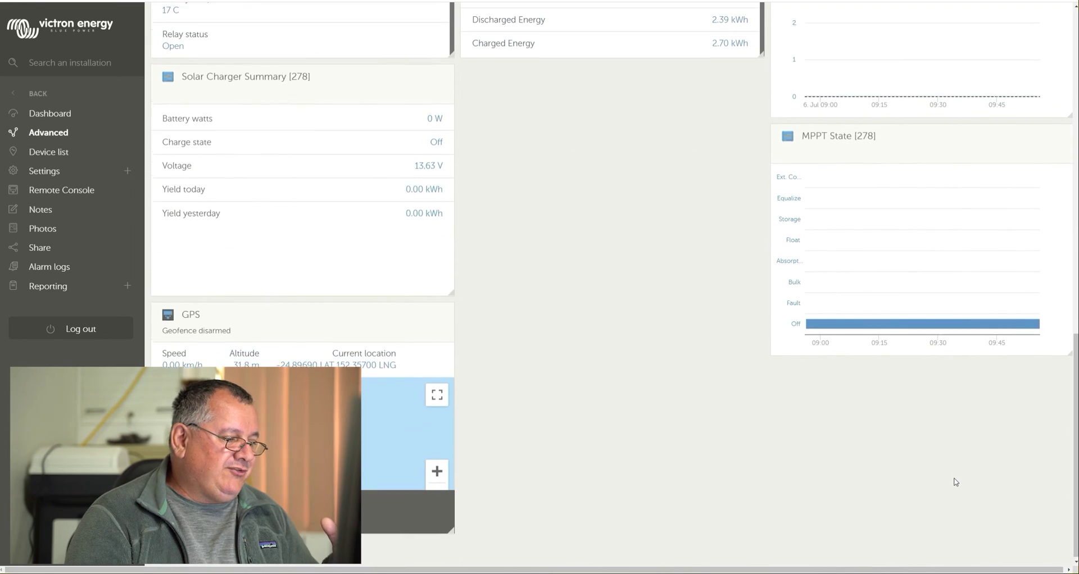
pyautogui.scroll(10, 955, 482)
pyautogui.scroll(-5, 955, 481)
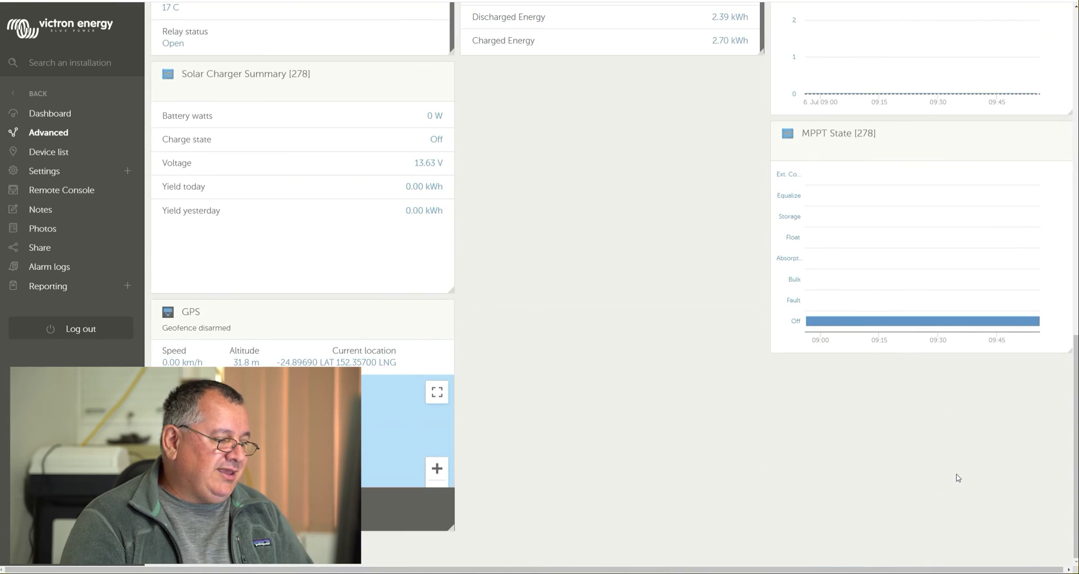
pyautogui.scroll(10, 747, 511)
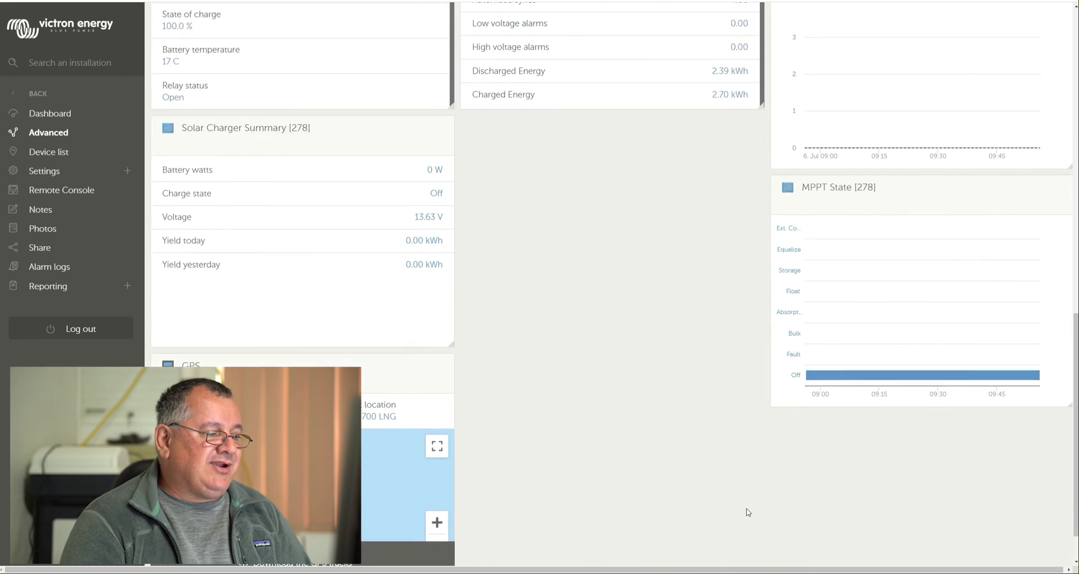
pyautogui.scroll(-6, 752, 510)
pyautogui.scroll(-4, 754, 509)
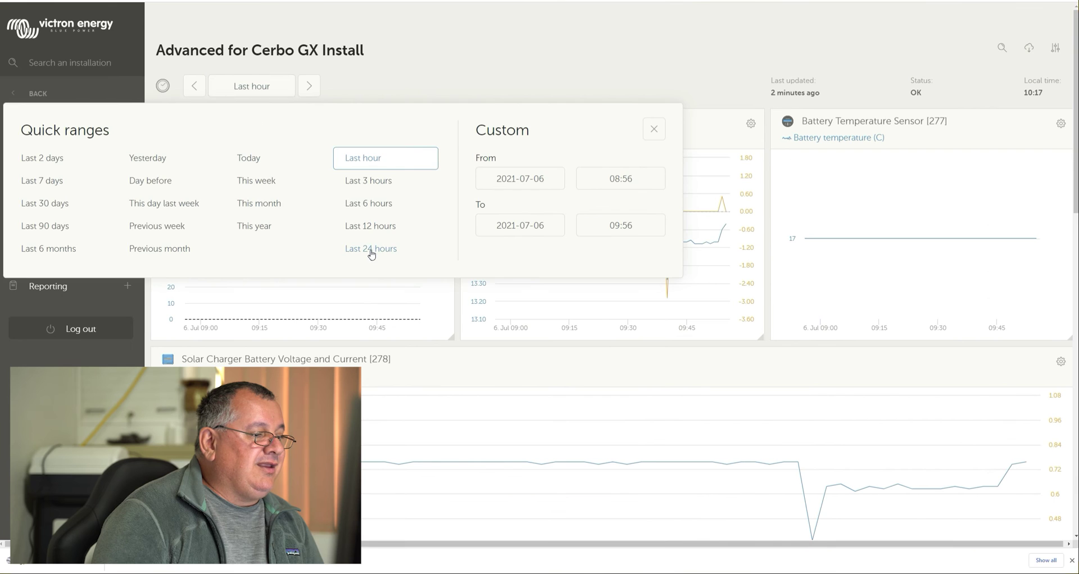
# Step: Try the Last 24 hours range, set the date range to Yesterday and view the widgets down to the GPS map
pyautogui.click(368, 246)
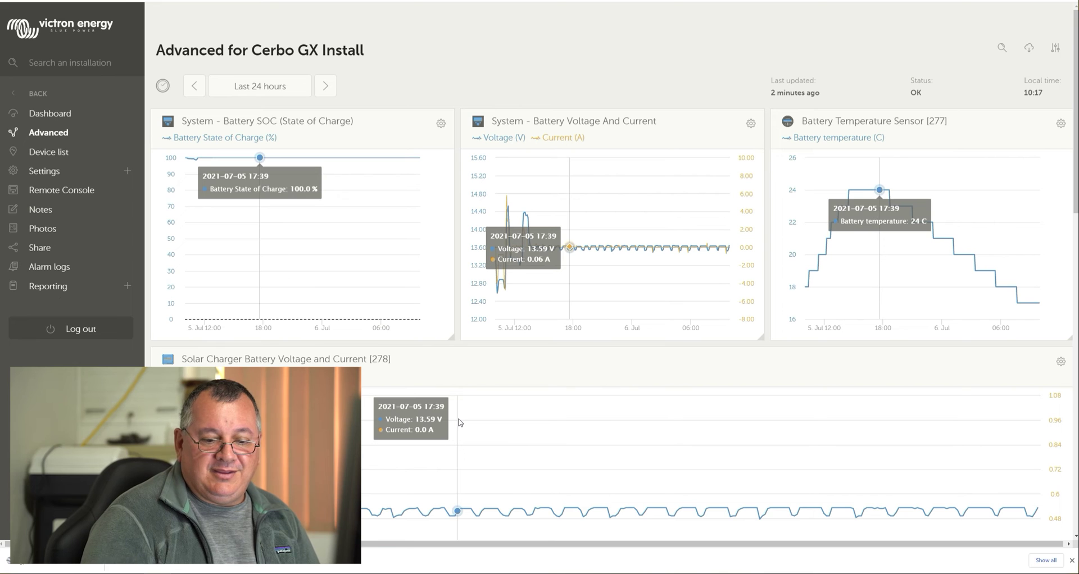
pyautogui.click(298, 95)
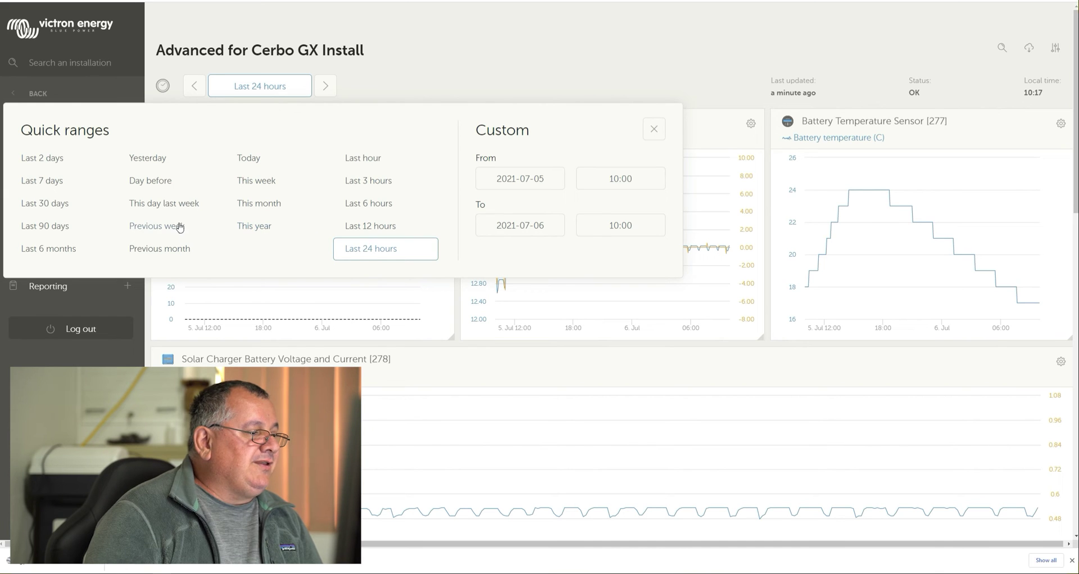
pyautogui.click(148, 158)
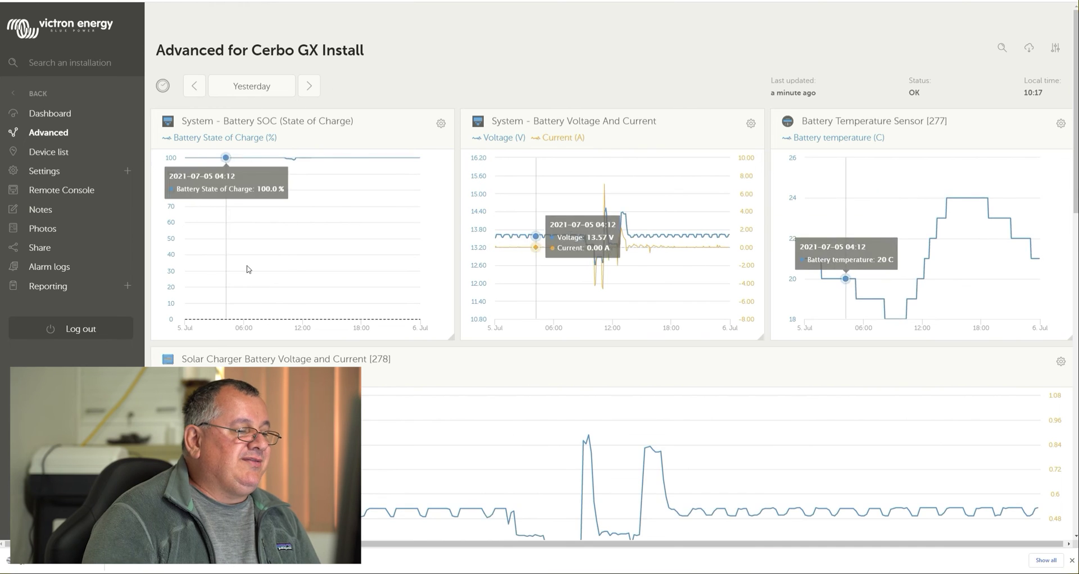
pyautogui.scroll(-12, 364, 416)
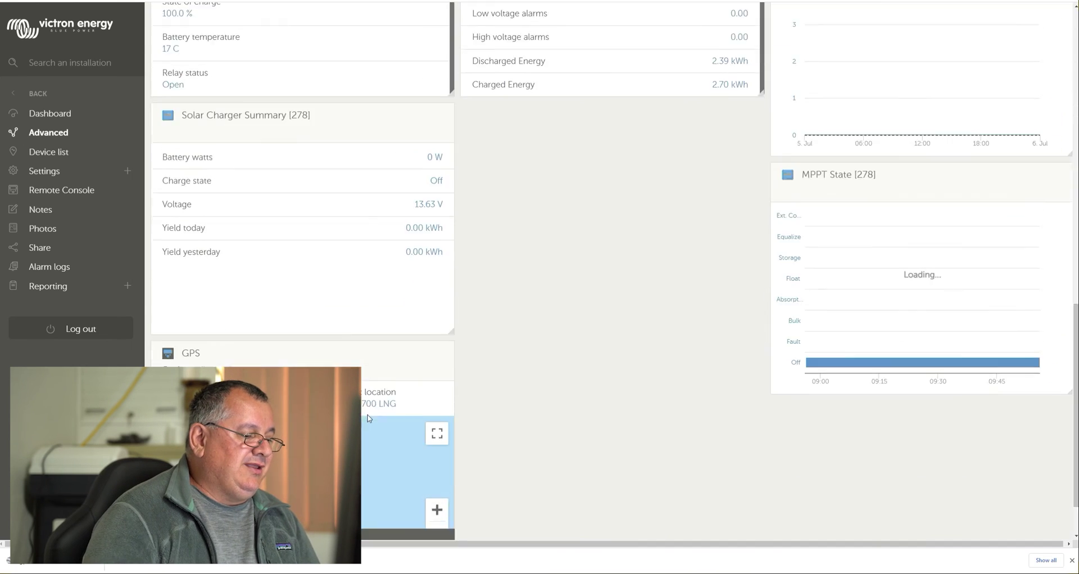
pyautogui.scroll(5, 471, 358)
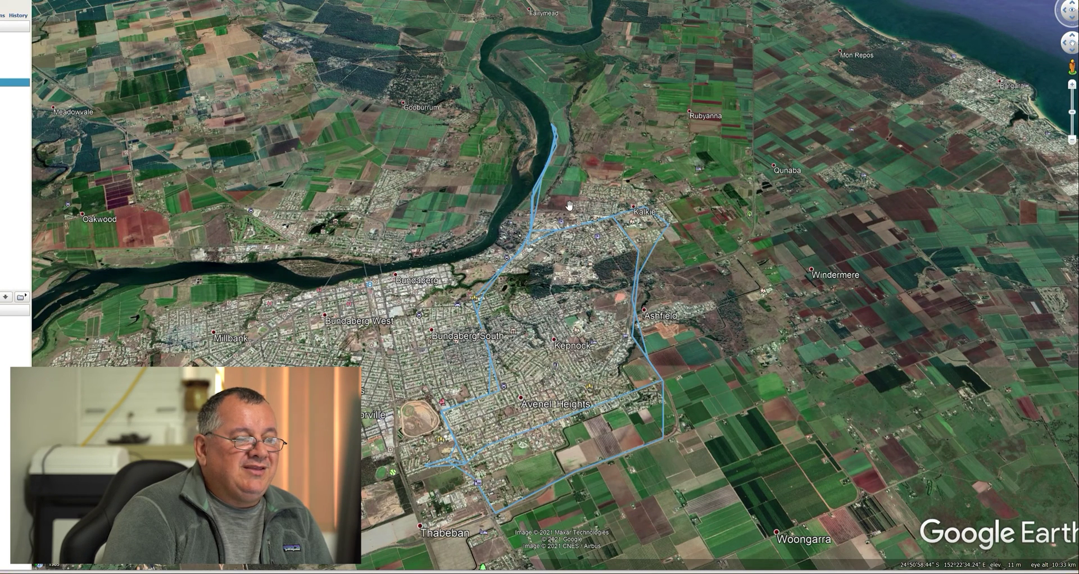
# Step: Examine the recorded GPS track up close, following it from Bundaberg East north along the river to its end
pyautogui.scroll(3, 561, 209)
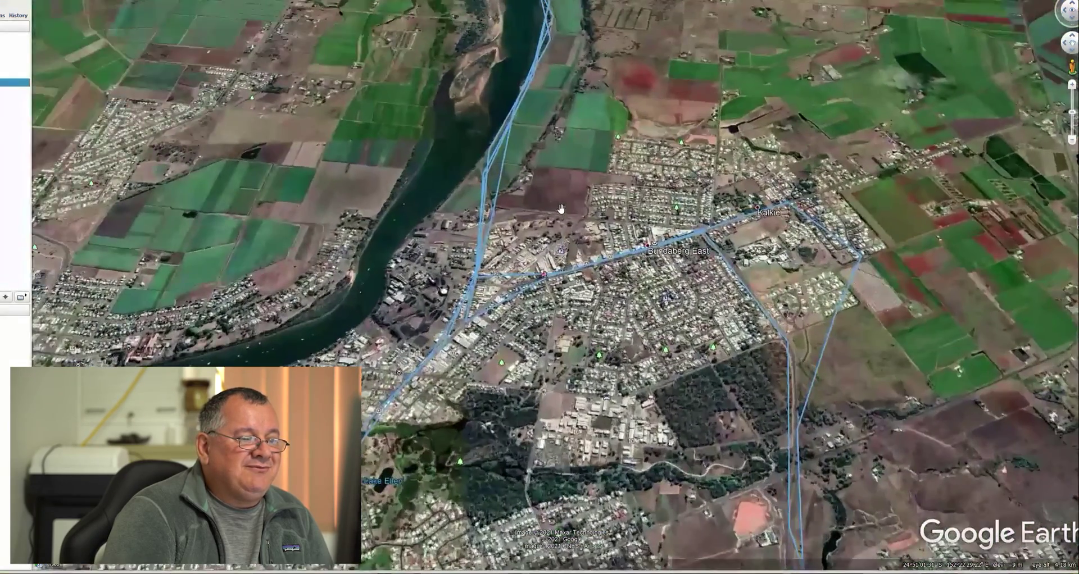
pyautogui.scroll(2, 530, 213)
pyautogui.moveTo(530, 213); pyautogui.dragTo(551, 230)
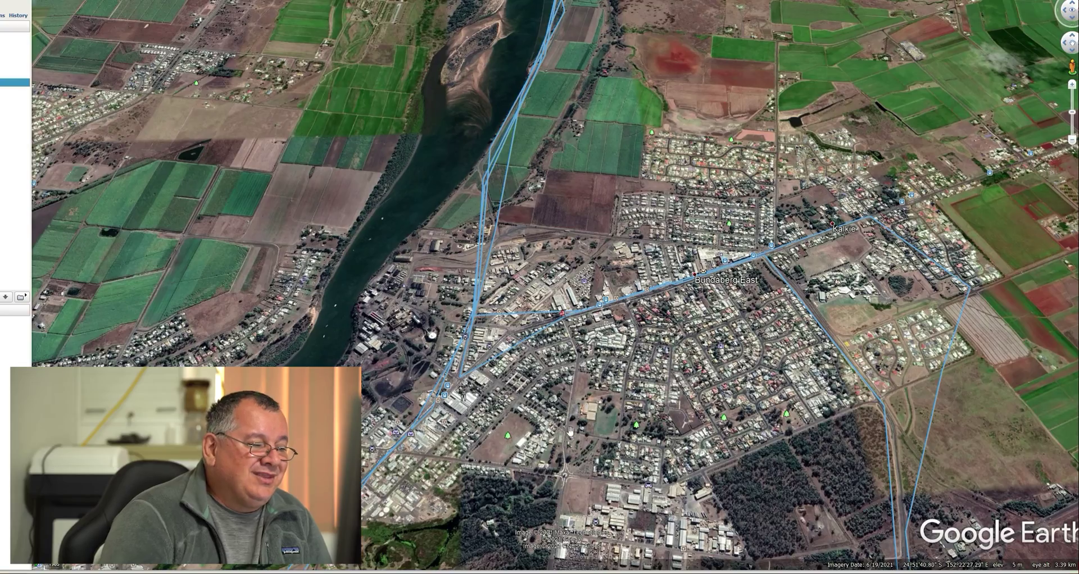
pyautogui.scroll(3, 540, 404)
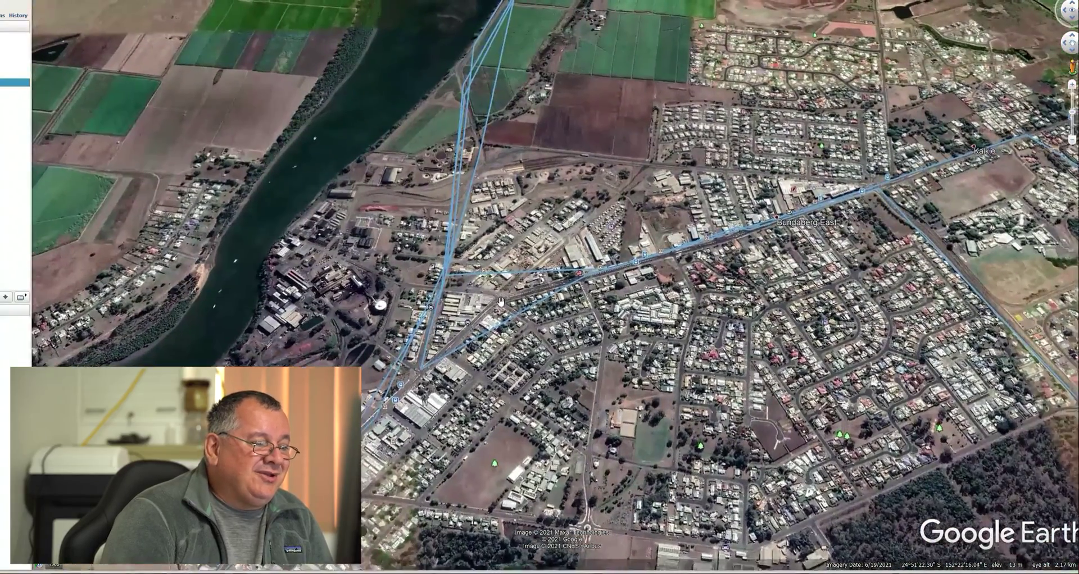
pyautogui.scroll(2, 482, 297)
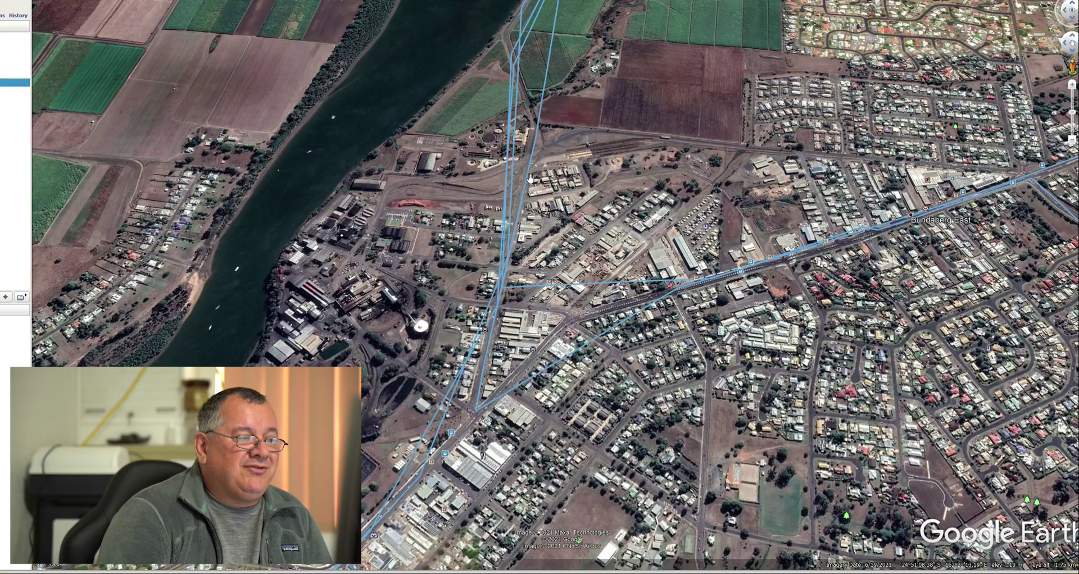
pyautogui.moveTo(508, 71); pyautogui.dragTo(446, 314)
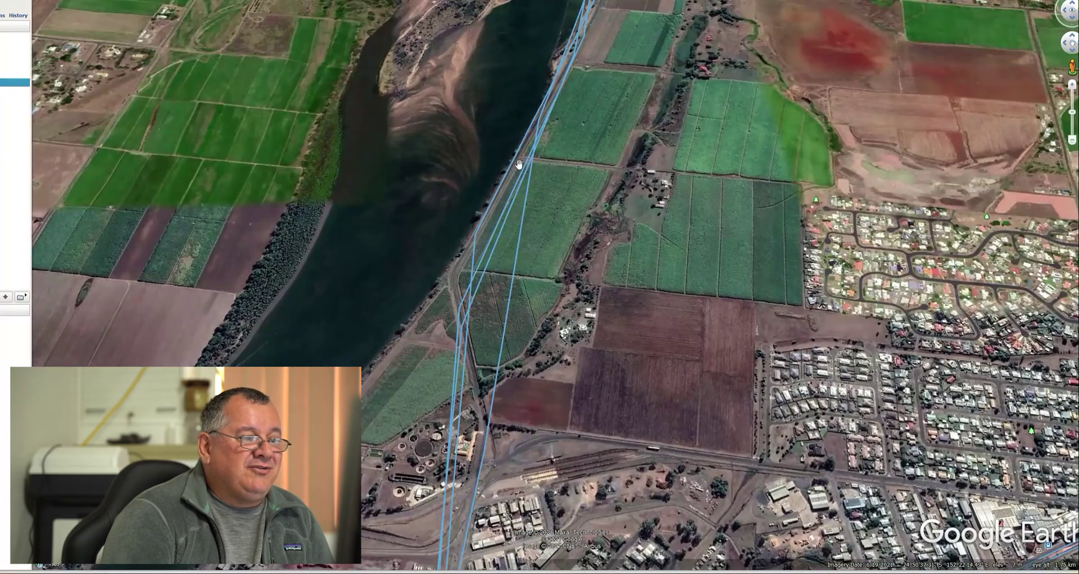
pyautogui.moveTo(584, 96); pyautogui.dragTo(532, 383)
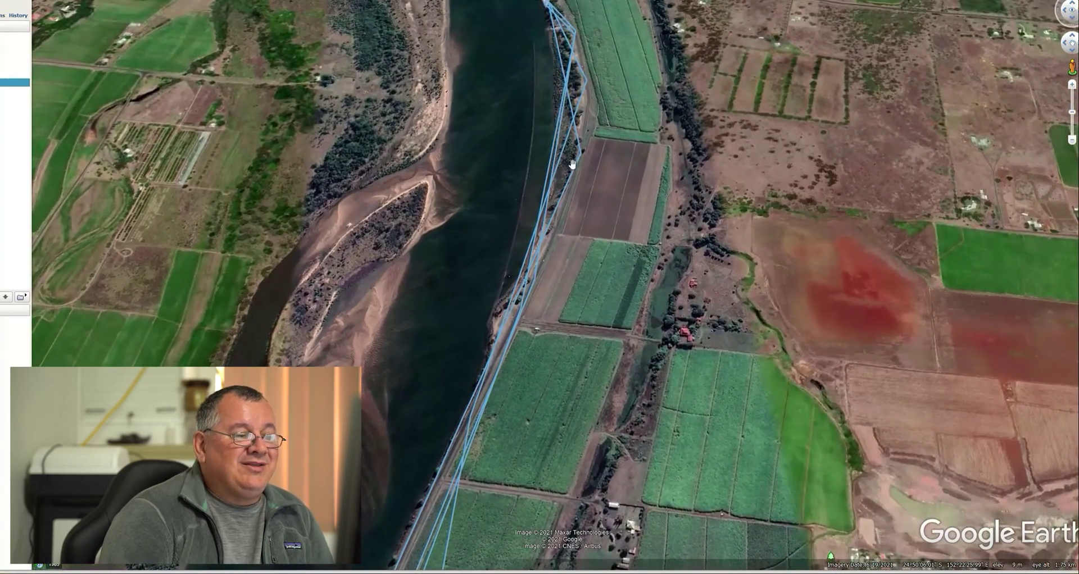
pyautogui.moveTo(602, 168); pyautogui.dragTo(602, 410)
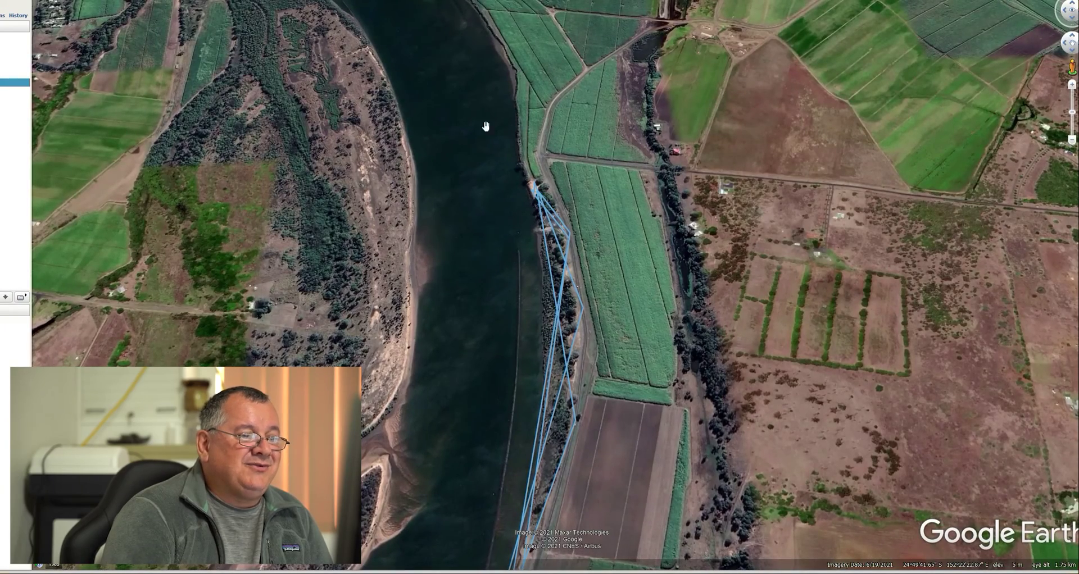
# Step: Follow the river downstream from the track's northern end to its mouth at Burnett Heads
pyautogui.scroll(-5, 587, 182)
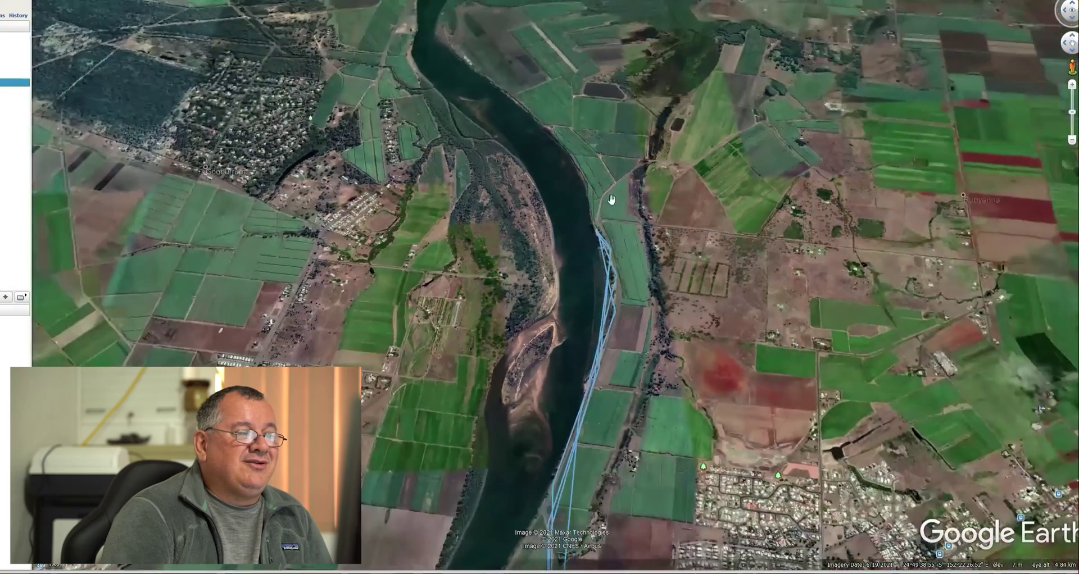
pyautogui.moveTo(589, 170); pyautogui.dragTo(608, 360)
pyautogui.moveTo(606, 260); pyautogui.dragTo(424, 515)
pyautogui.moveTo(714, 136); pyautogui.dragTo(660, 416)
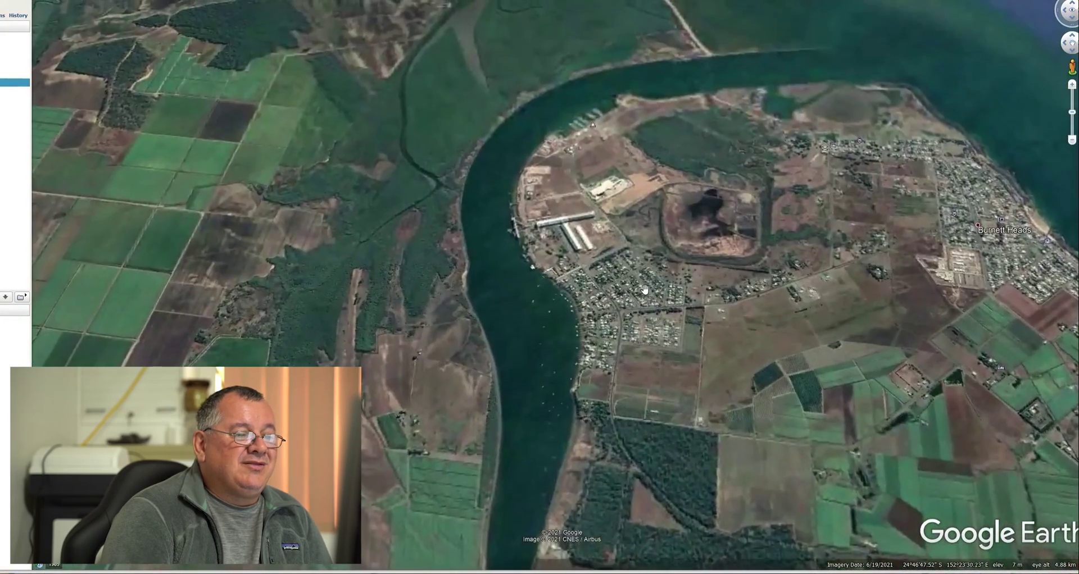
pyautogui.moveTo(858, 230); pyautogui.dragTo(579, 380)
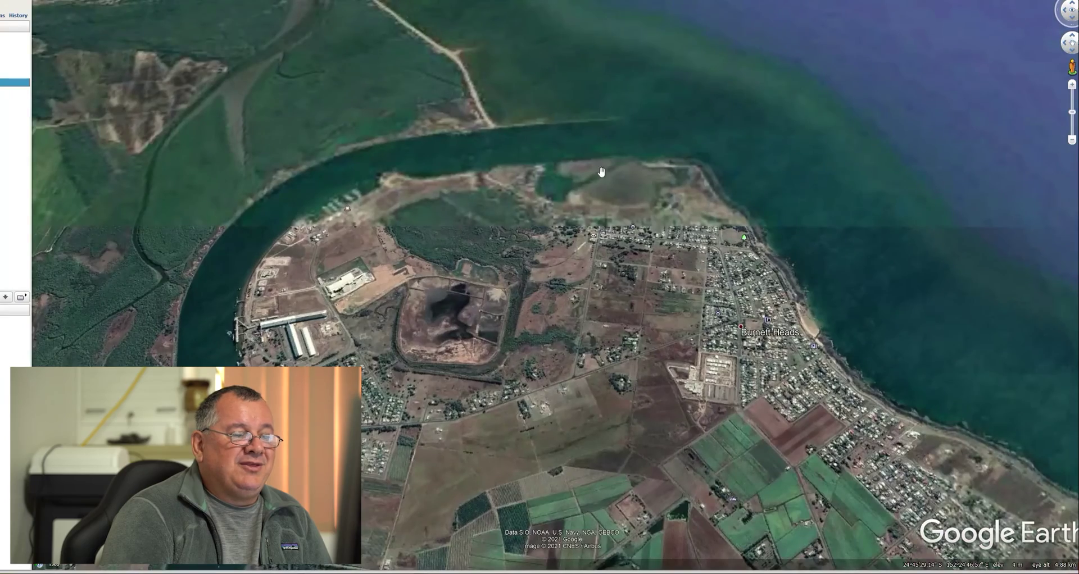
# Step: Return to the Bundaberg area and view the entire GPS track from Thabeban up to the river
pyautogui.moveTo(487, 508); pyautogui.dragTo(701, 63)
pyautogui.moveTo(580, 355); pyautogui.dragTo(597, 108)
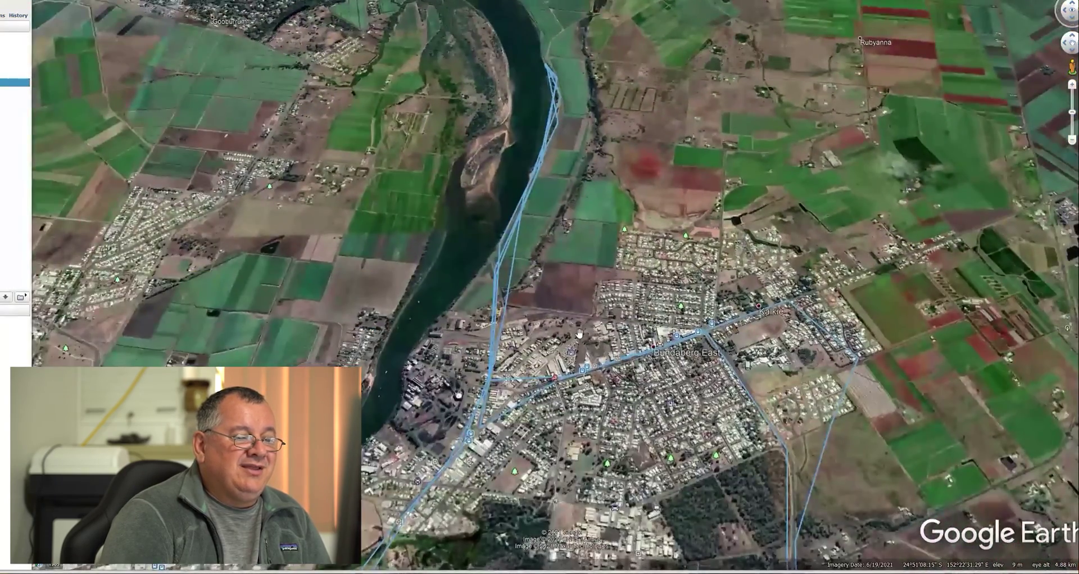
pyautogui.moveTo(593, 495); pyautogui.dragTo(588, 279)
pyautogui.scroll(-3, 596, 378)
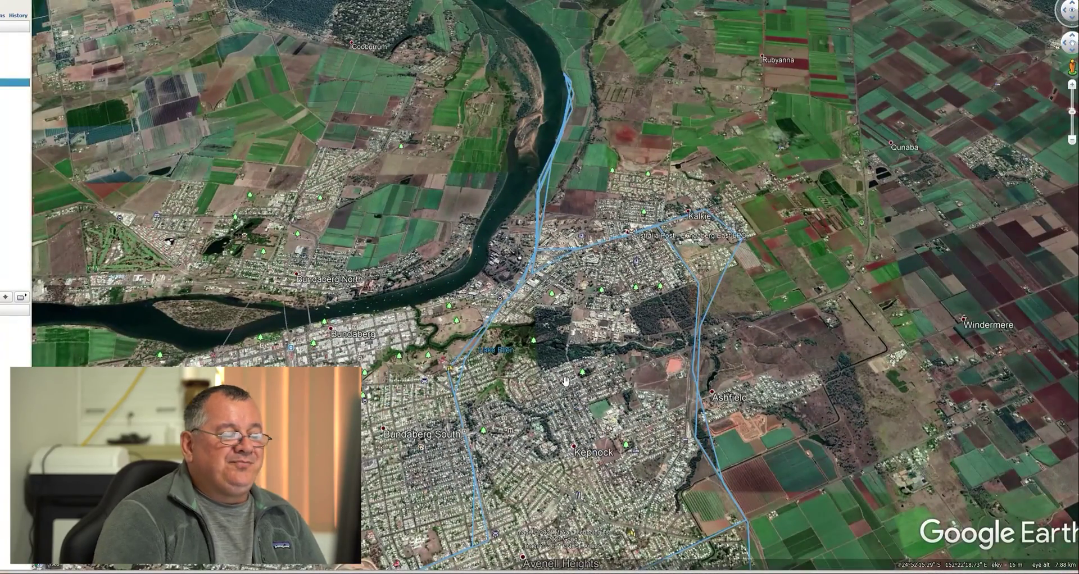
pyautogui.scroll(-2, 567, 380)
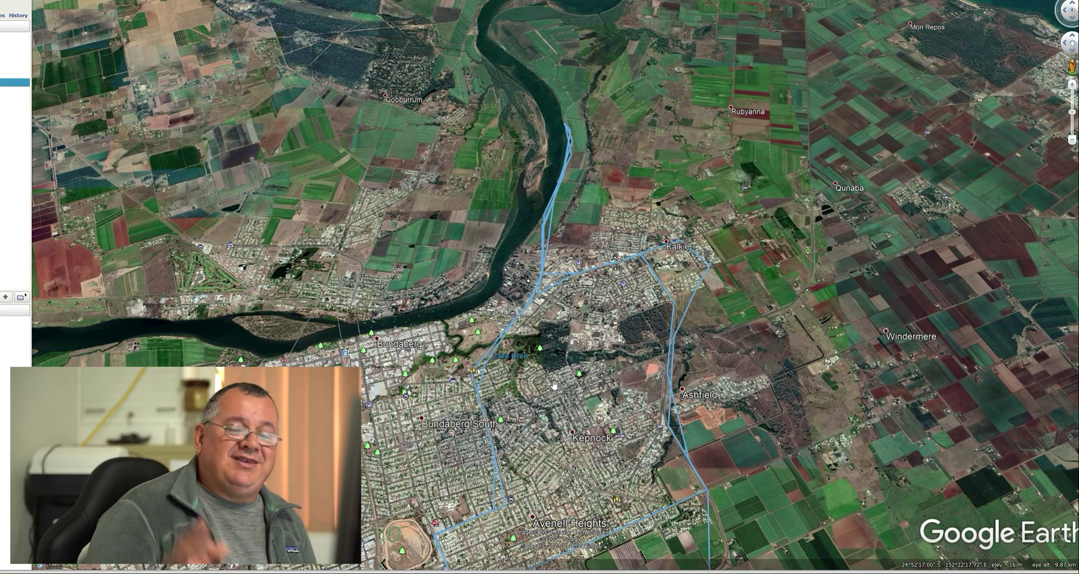
pyautogui.scroll(-3, 845, 297)
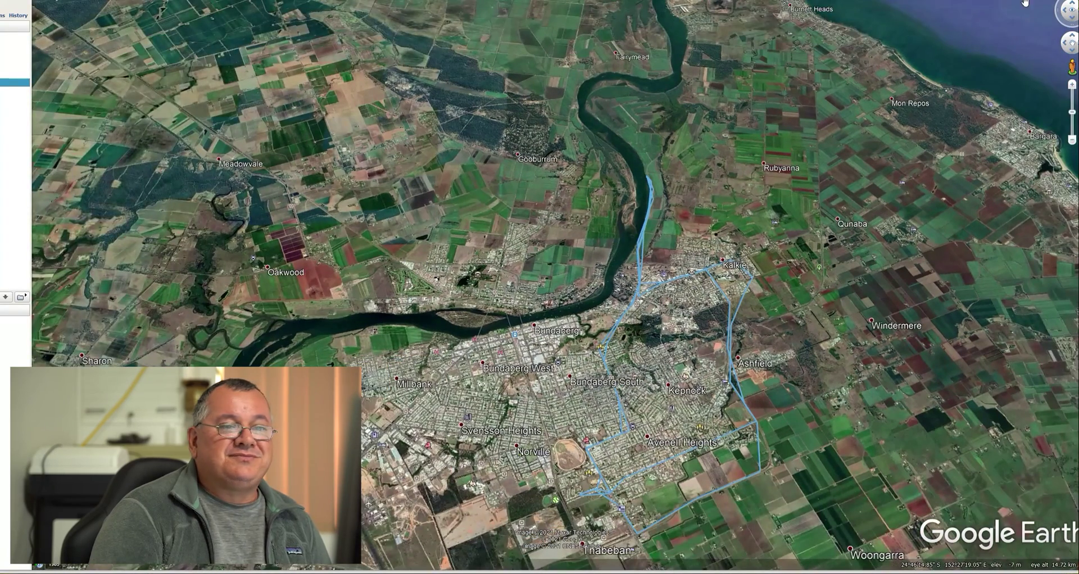
# Step: Close Google Earth, discard the unsaved Temporary Places items and return to the VRM portal
pyautogui.click(1077, 1)
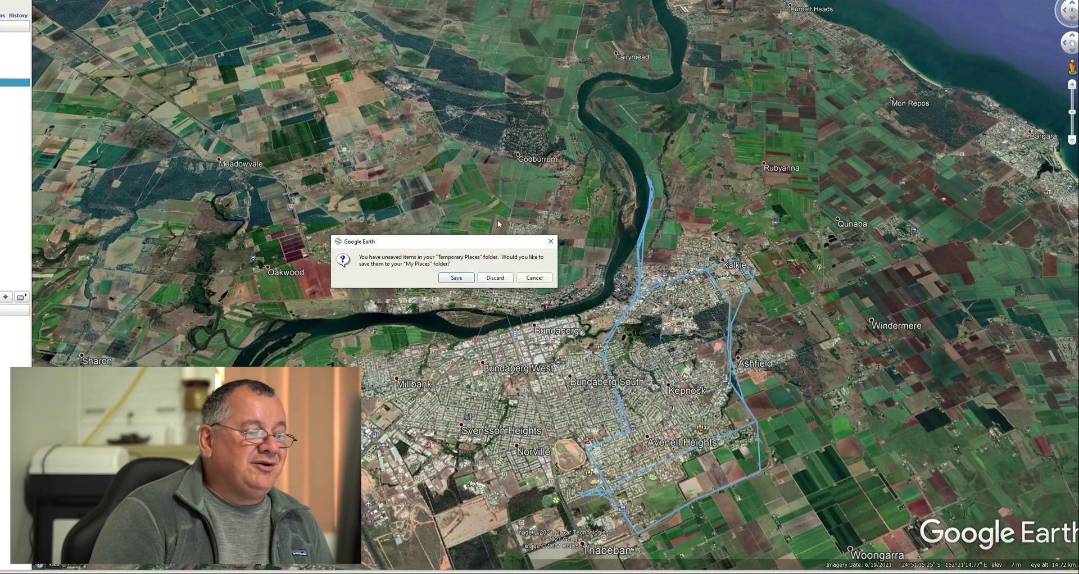
pyautogui.click(533, 278)
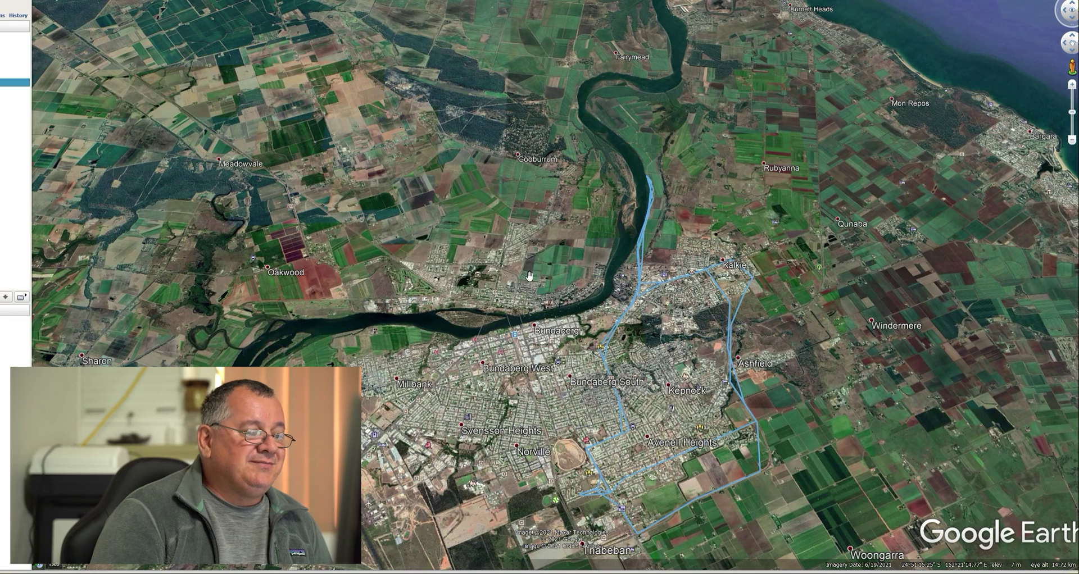
pyautogui.click(1077, 1)
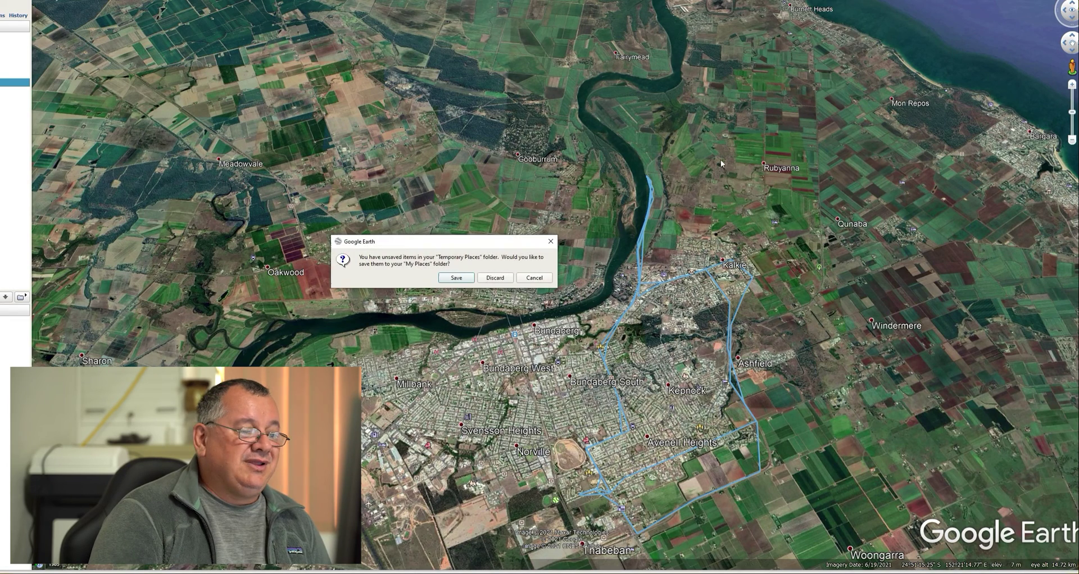
pyautogui.click(495, 278)
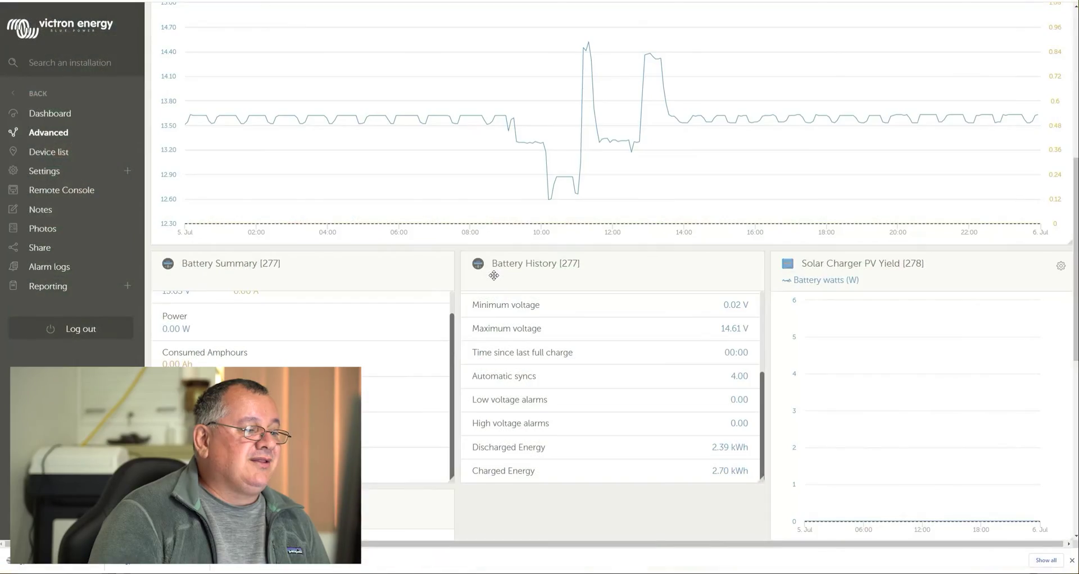
# Step: Set the Advanced page's date range to Last 24 hours
pyautogui.scroll(7, 520, 265)
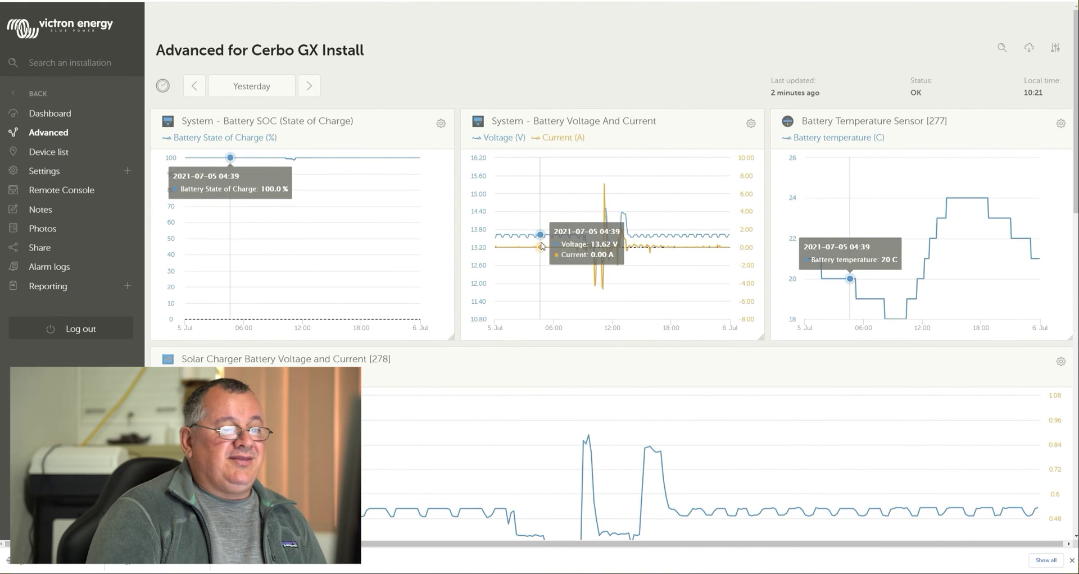
pyautogui.click(271, 89)
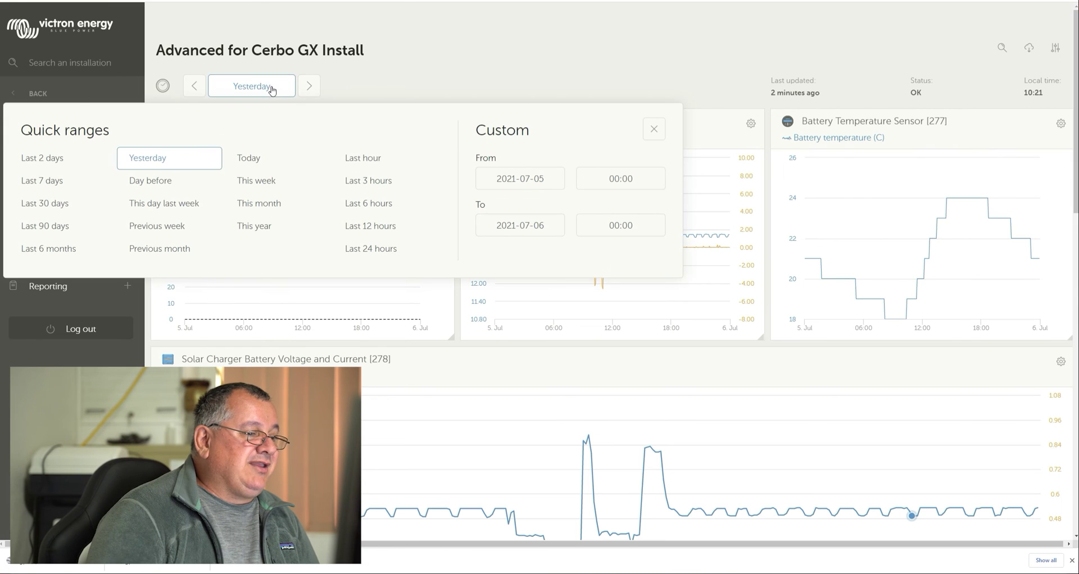
pyautogui.click(355, 255)
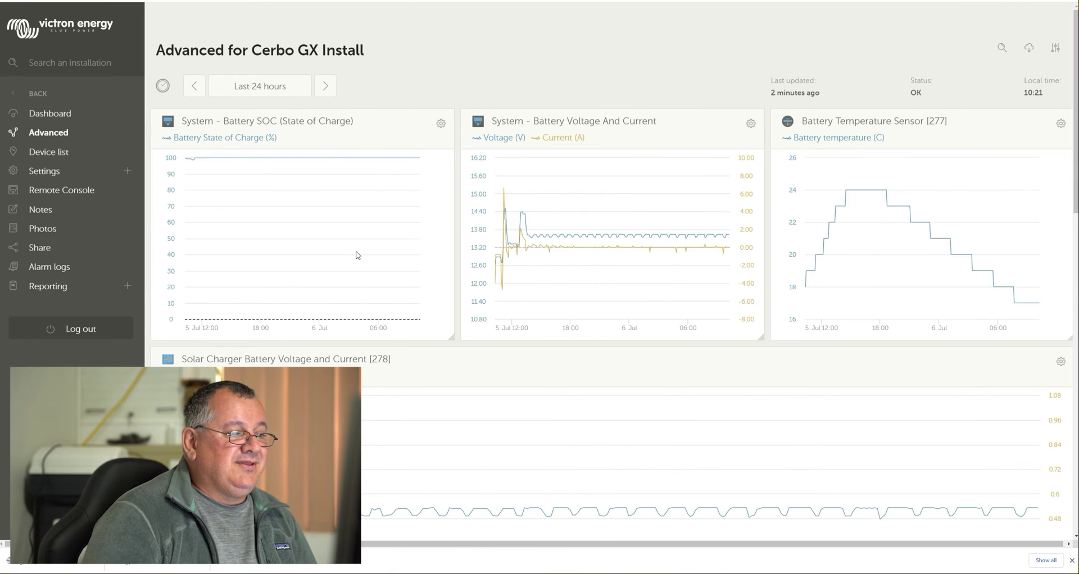